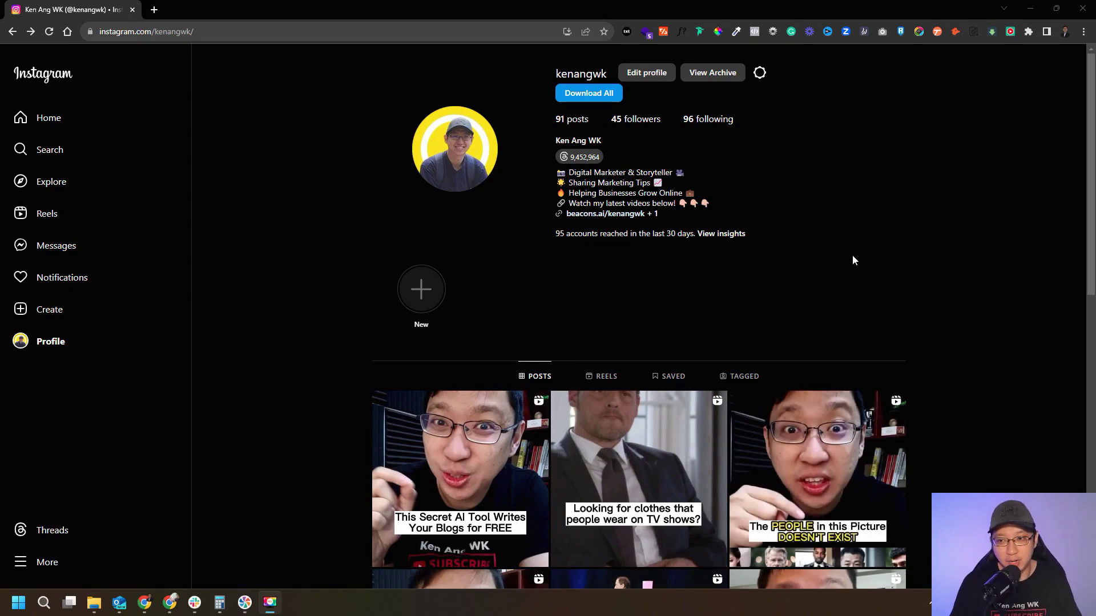
scroll(855, 260, "down", 2)
scroll(886, 255, "down", 5)
scroll(998, 292, "up", 3)
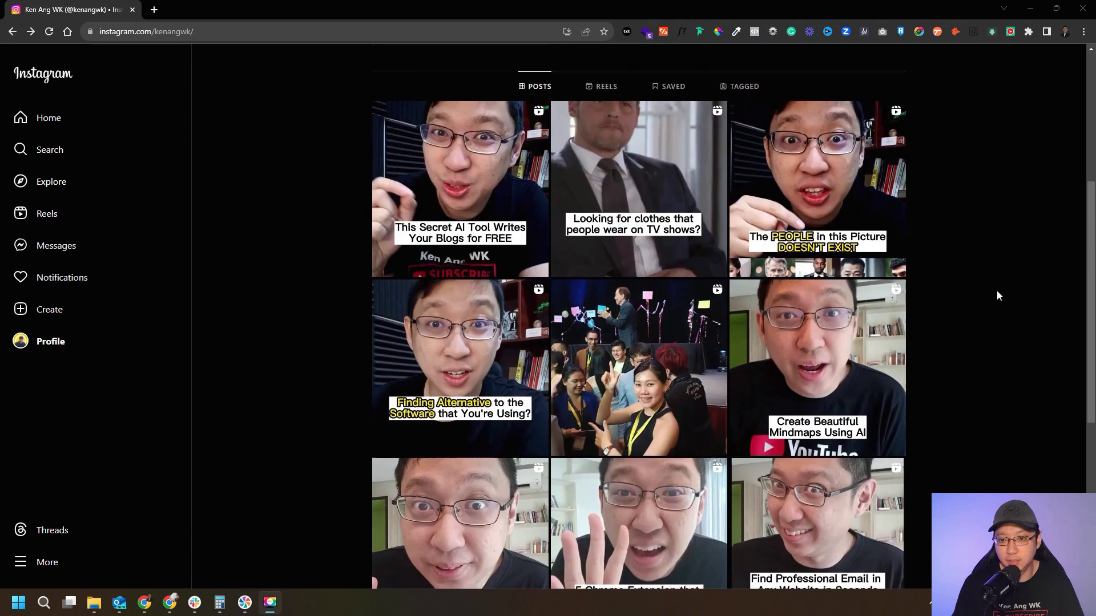
scroll(997, 291, "up", 4)
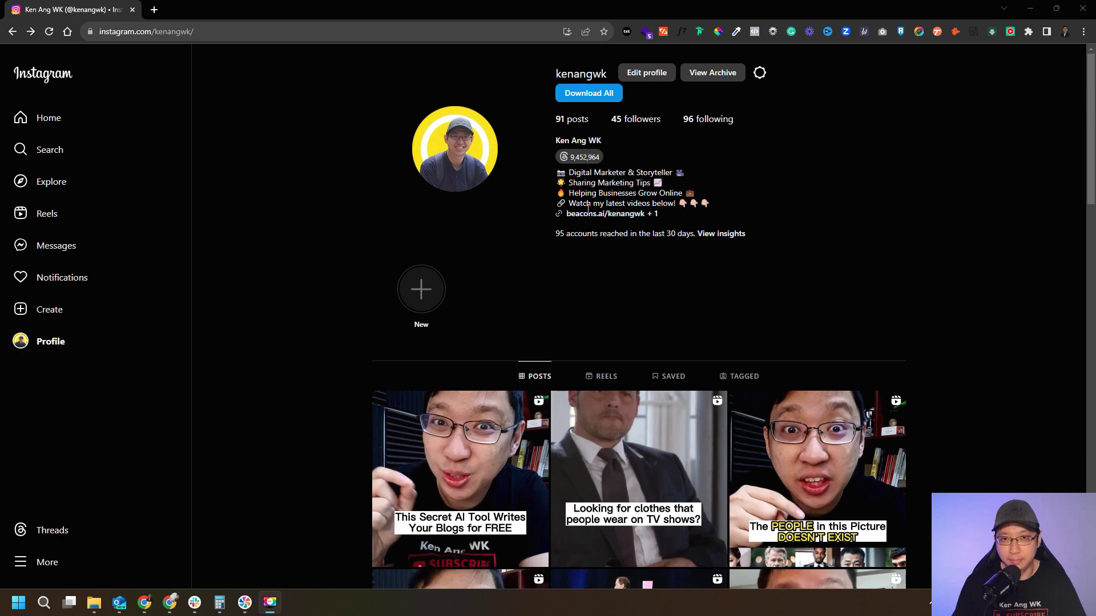
left_click(618, 222)
left_click(506, 295)
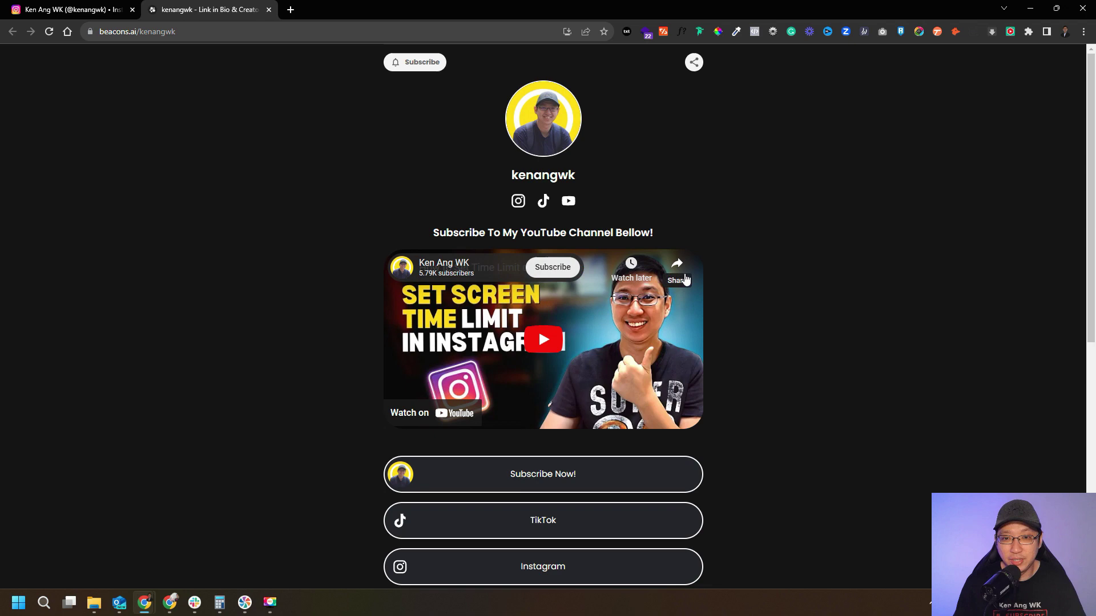
scroll(784, 261, "down", 3)
scroll(642, 307, "down", 2)
scroll(639, 306, "down", 3)
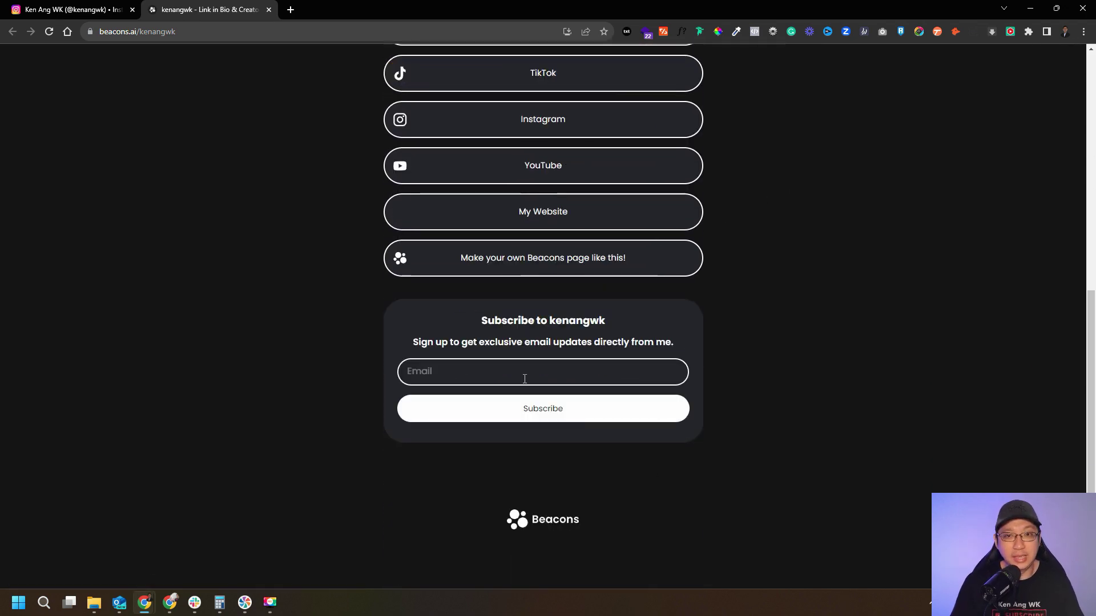
scroll(762, 449, "up", 4)
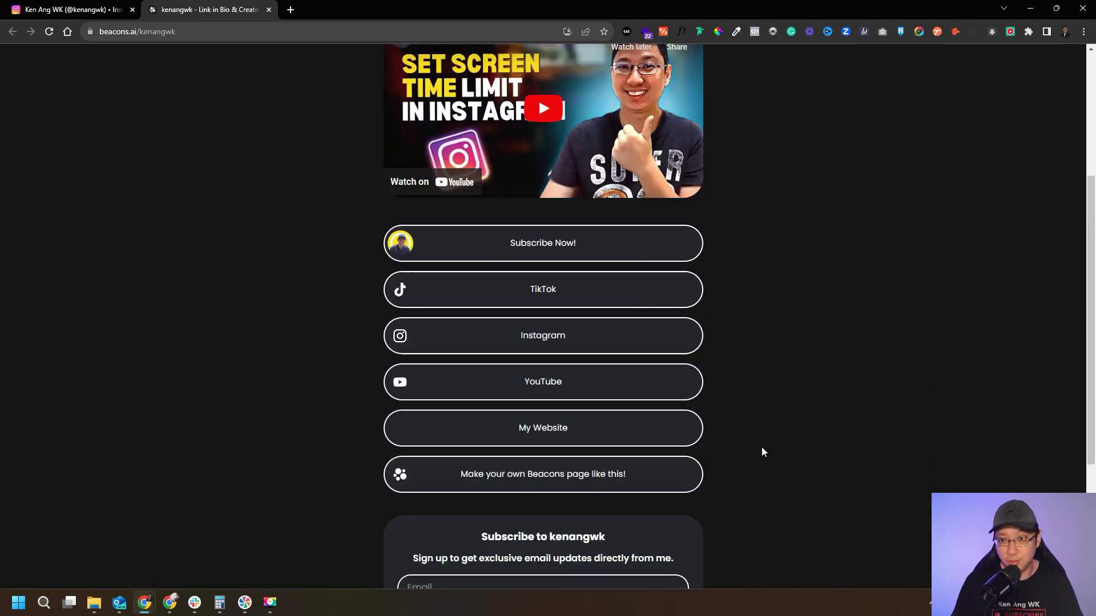
scroll(762, 449, "up", 4)
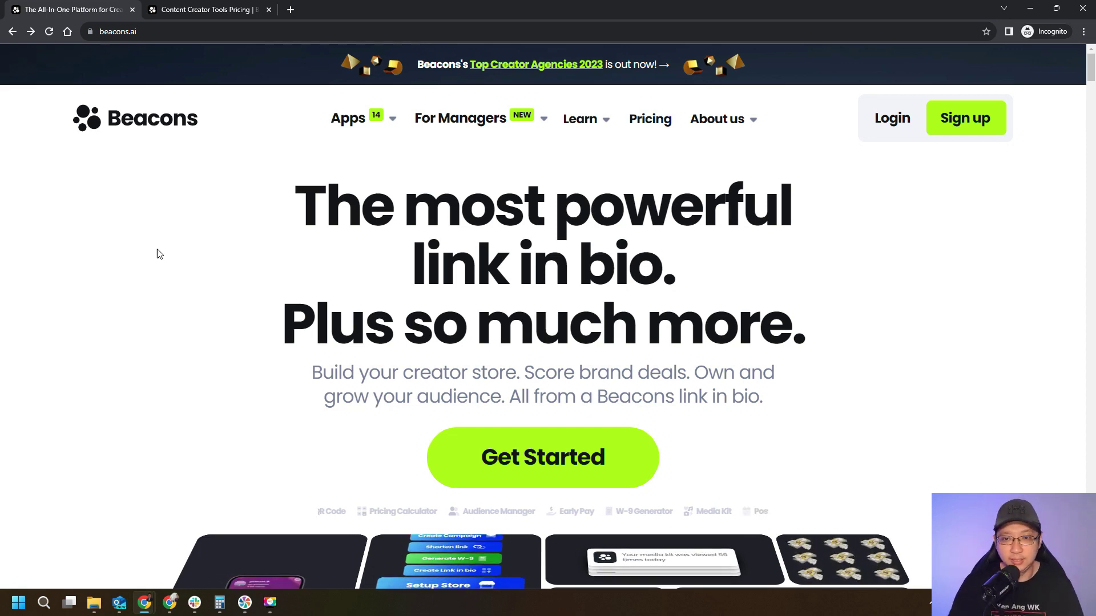
Scroll through the beacons.ai homepage's feature sections and creator showcase
left_click_drag(325, 206, 911, 343)
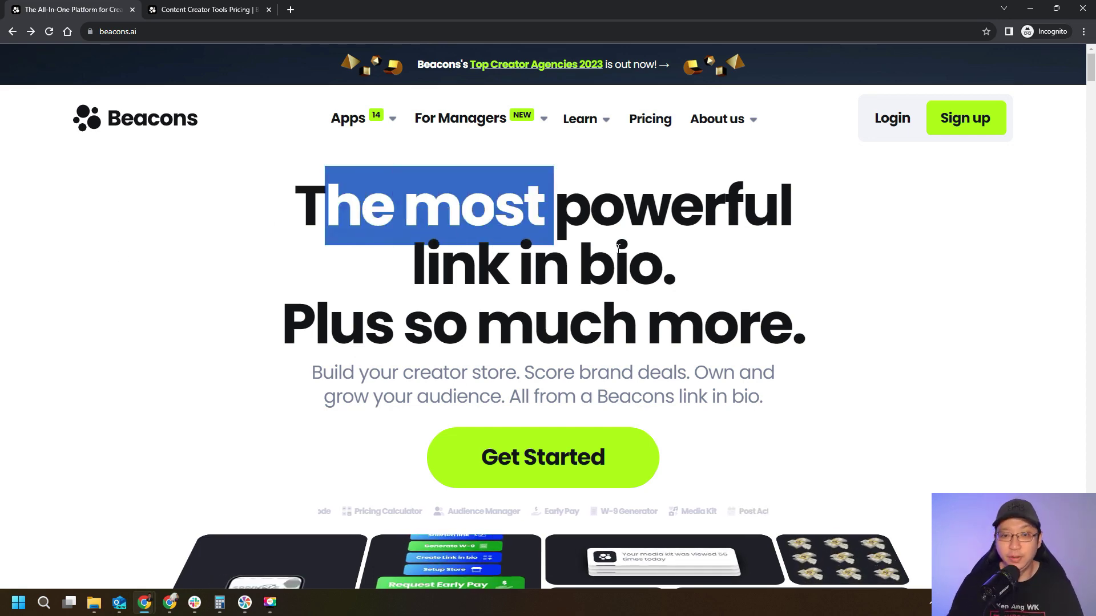
left_click(911, 343)
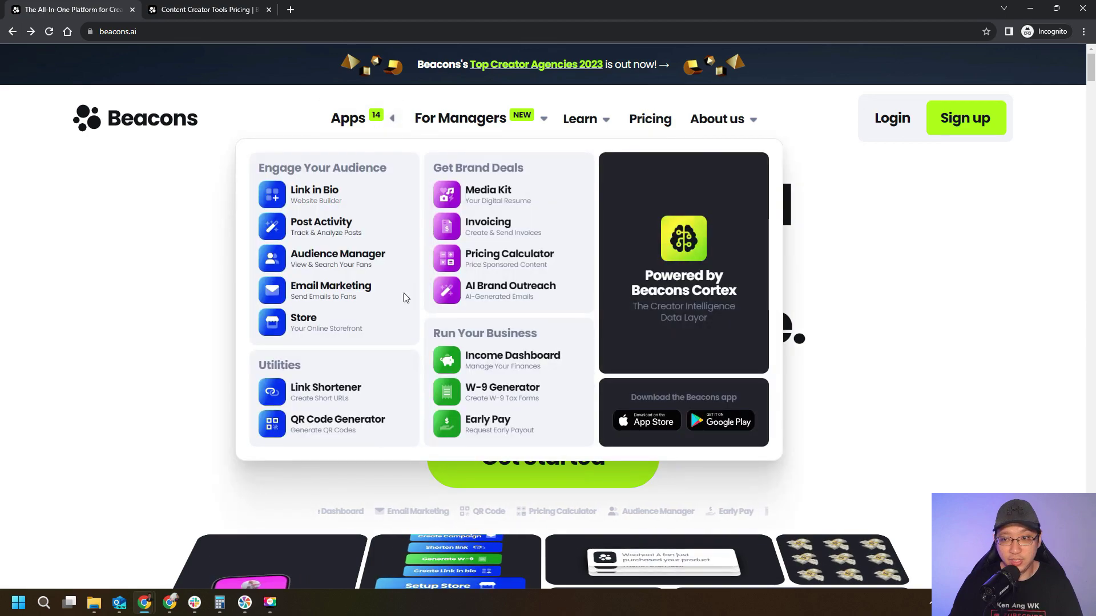
scroll(926, 256, "down", 3)
scroll(926, 256, "down", 3)
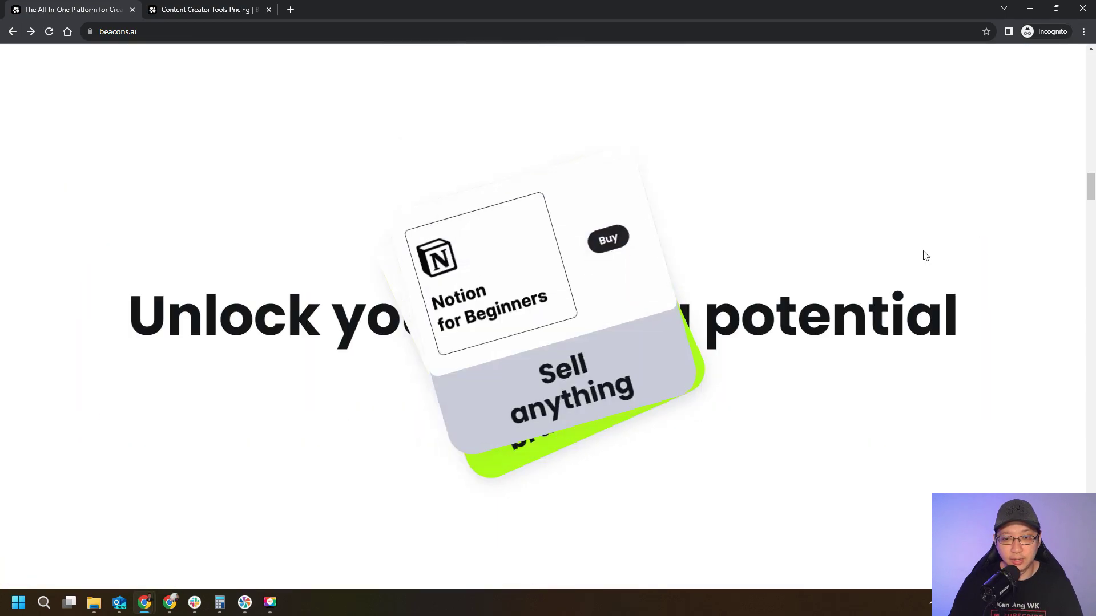
scroll(926, 257, "down", 4)
scroll(926, 256, "down", 5)
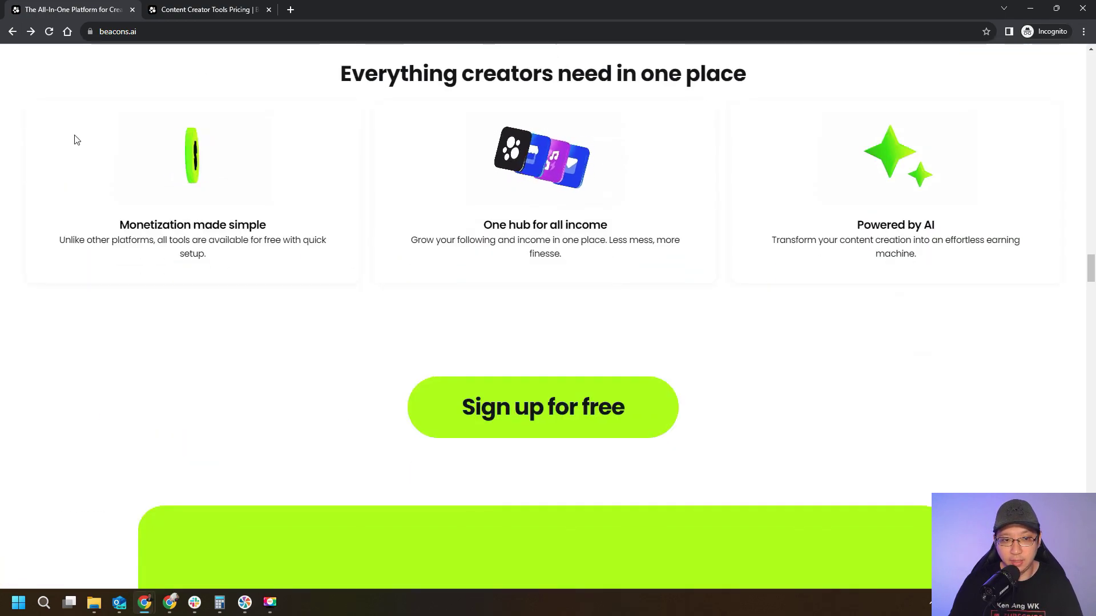
scroll(936, 274, "down", 1)
scroll(970, 313, "down", 5)
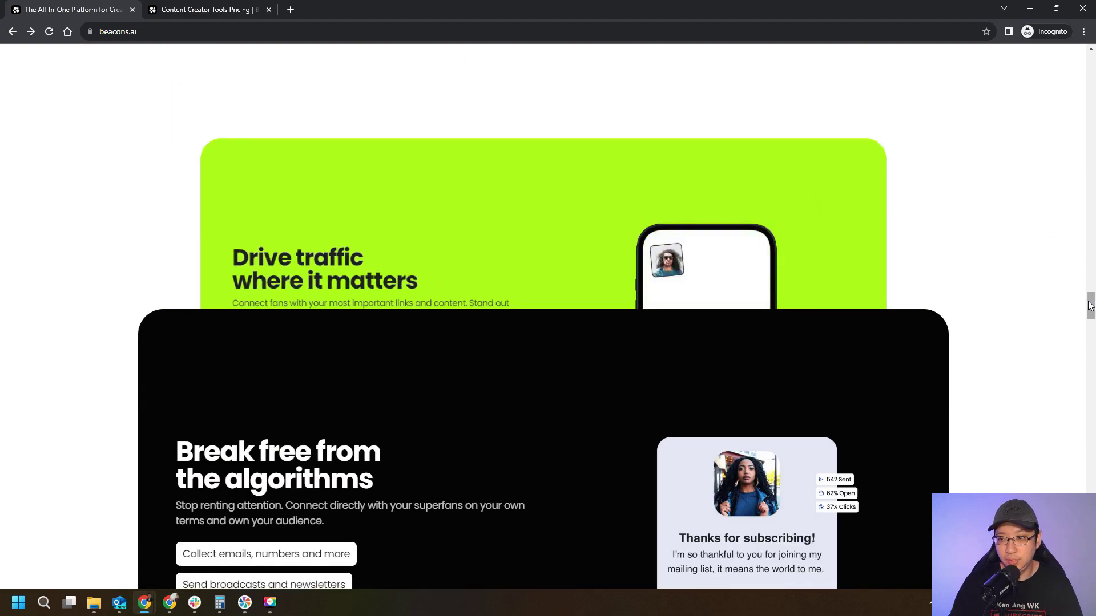
mouse_move(1091, 306)
left_mouse_down()
mouse_move(1091, 571)
mouse_move(1091, 52)
left_mouse_up()
scroll(906, 150, "down", 3)
scroll(907, 153, "down", 5)
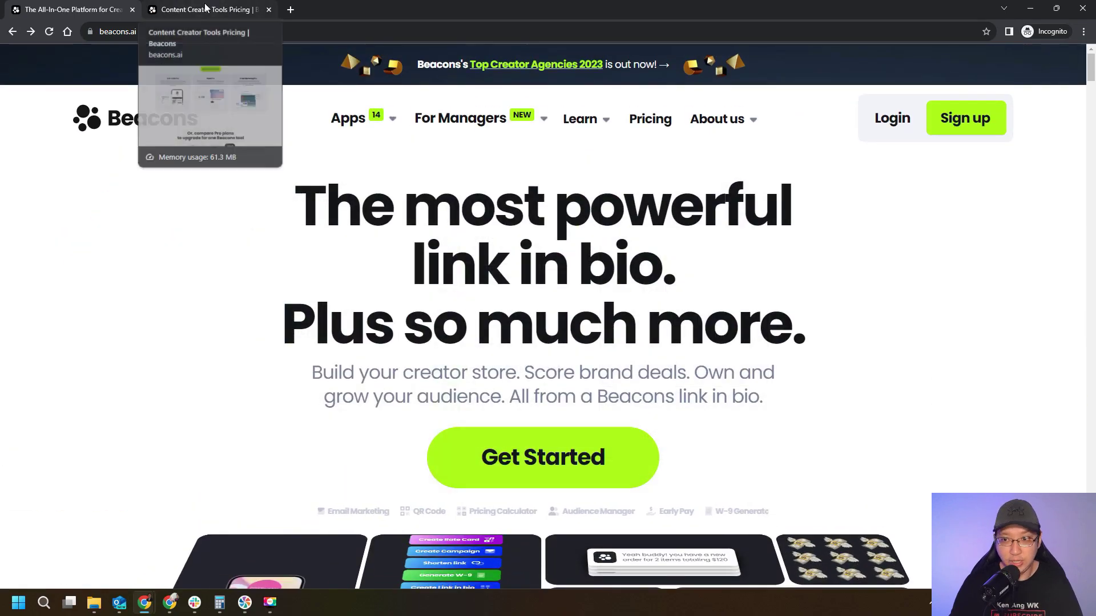
Go to the Pricing page and review the Media Kit Pro plan comparison table
left_click(194, 10)
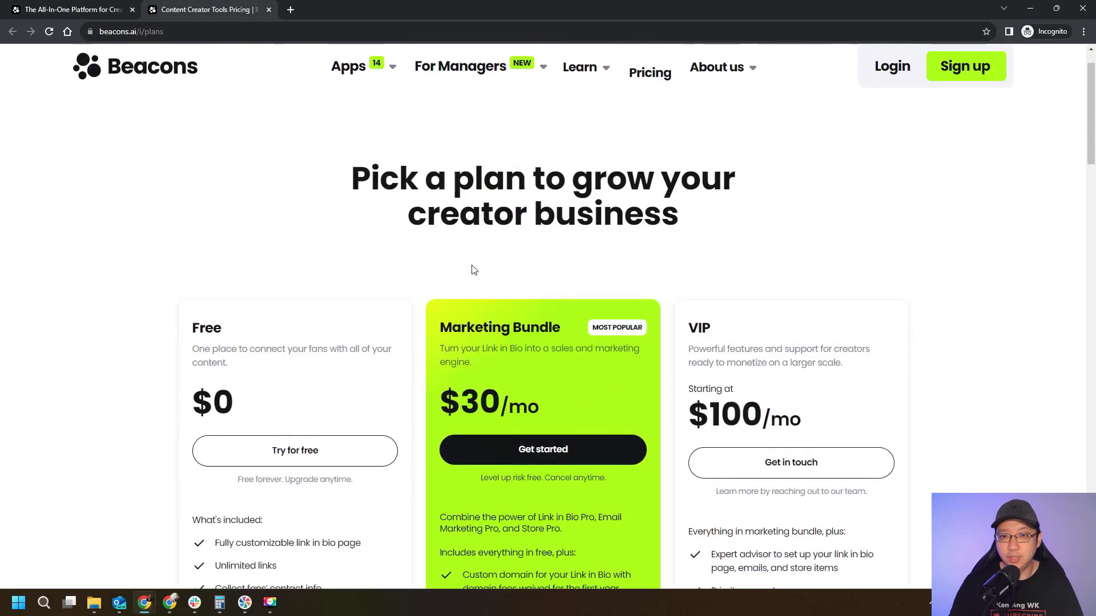
scroll(152, 238, "down", 4)
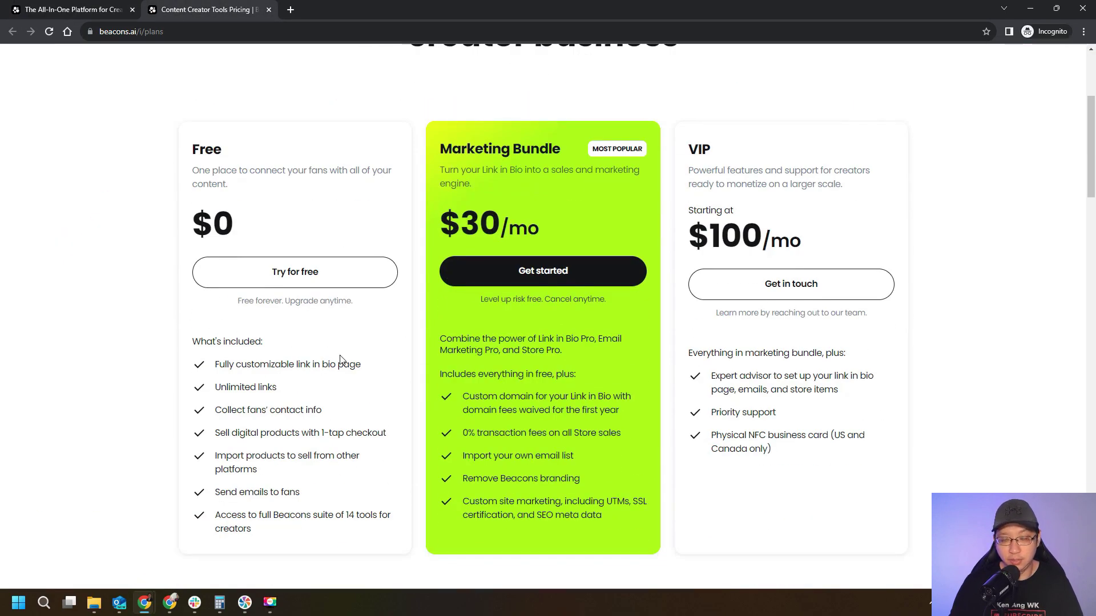
scroll(341, 359, "down", 5)
scroll(341, 350, "down", 5)
scroll(250, 282, "down", 2)
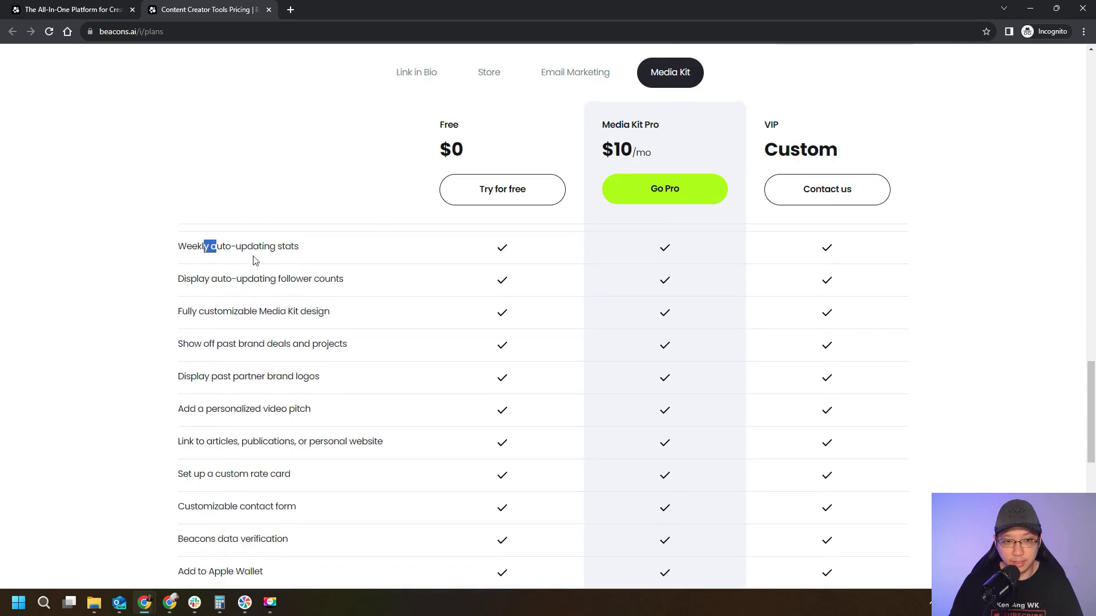
mouse_move(254, 260)
left_mouse_down()
mouse_move(304, 308)
mouse_move(335, 421)
left_mouse_up()
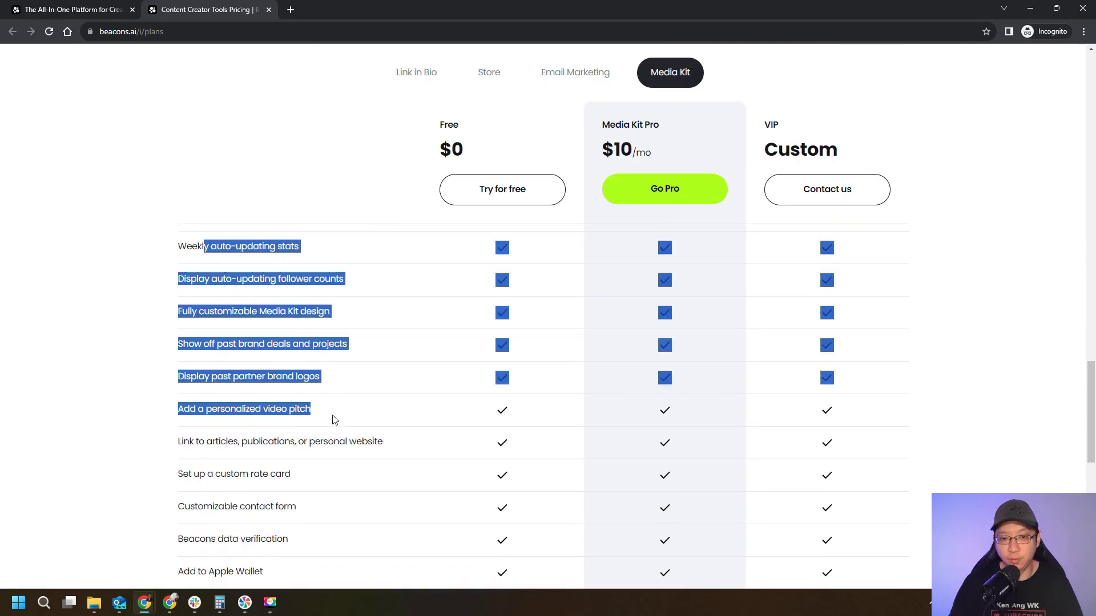
left_click(348, 340)
scroll(348, 340, "down", 1)
scroll(348, 340, "down", 2)
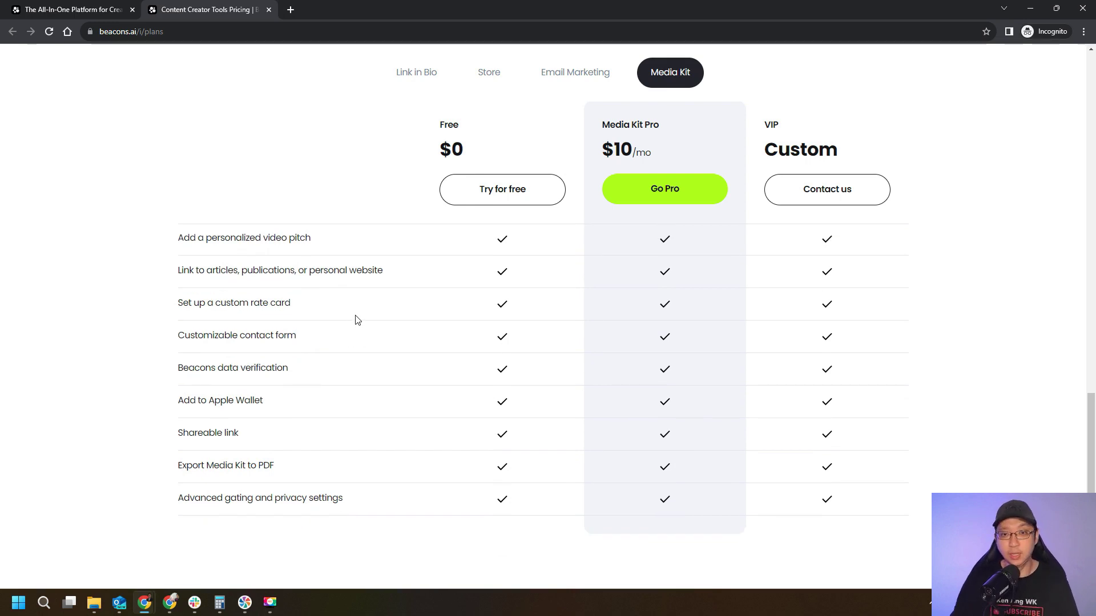
Switch the Pro plan comparison to Link in Bio and return to the plan cards
scroll(355, 320, "up", 1)
scroll(350, 320, "up", 1)
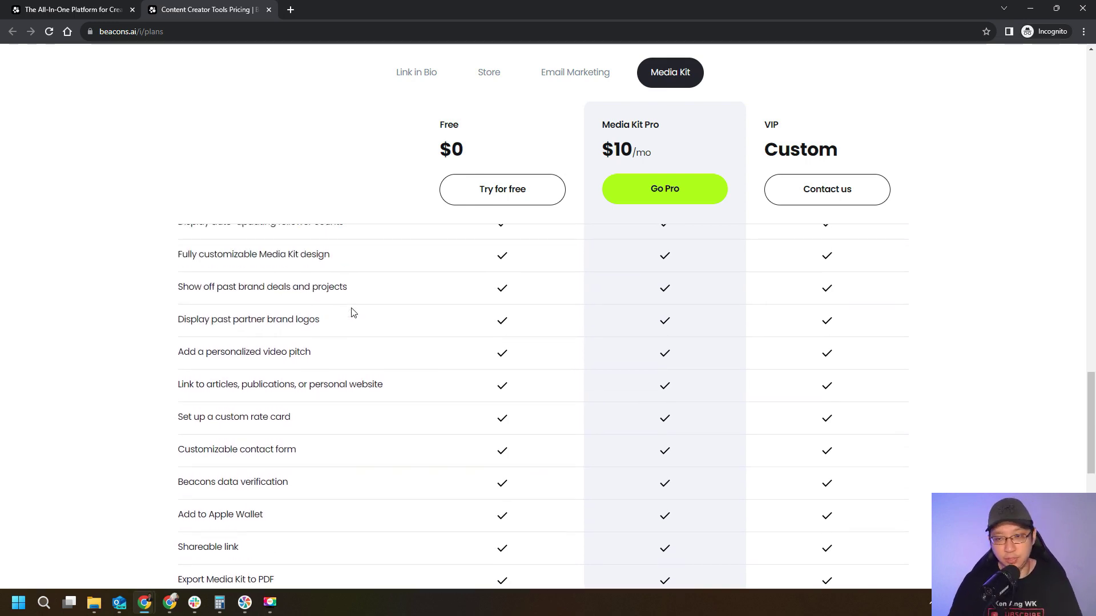
scroll(352, 312, "up", 2)
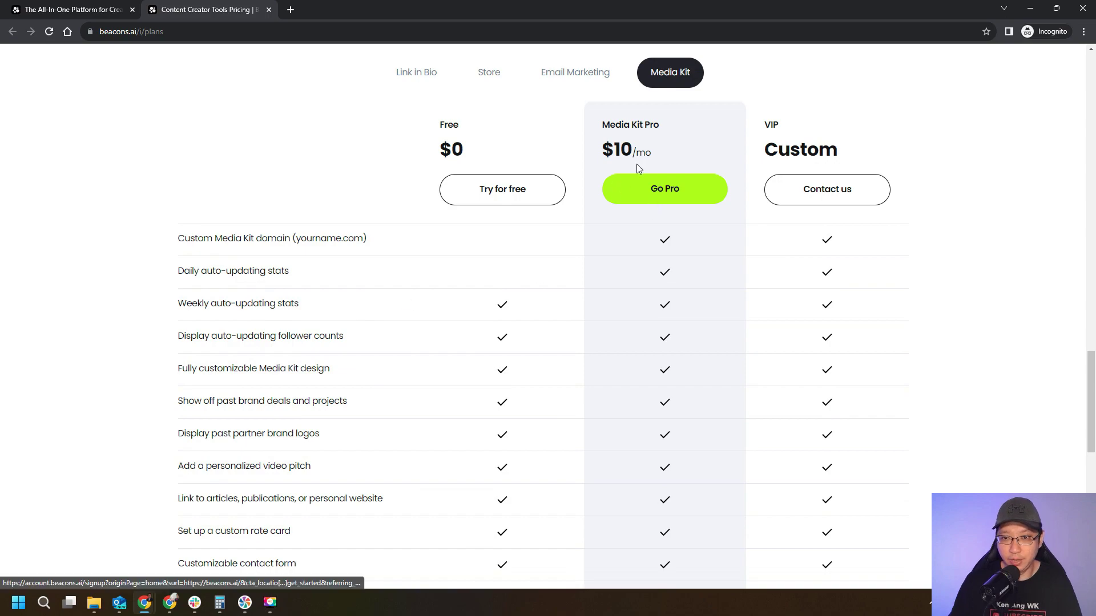
scroll(886, 396, "up", 1)
scroll(886, 396, "up", 3)
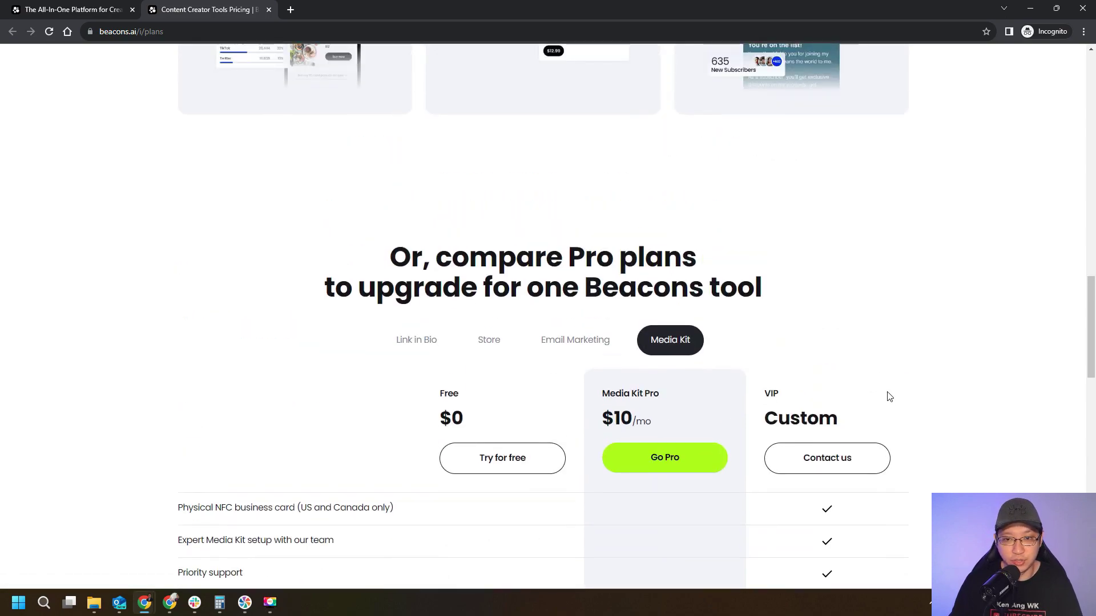
scroll(890, 396, "up", 5)
scroll(889, 396, "down", 10)
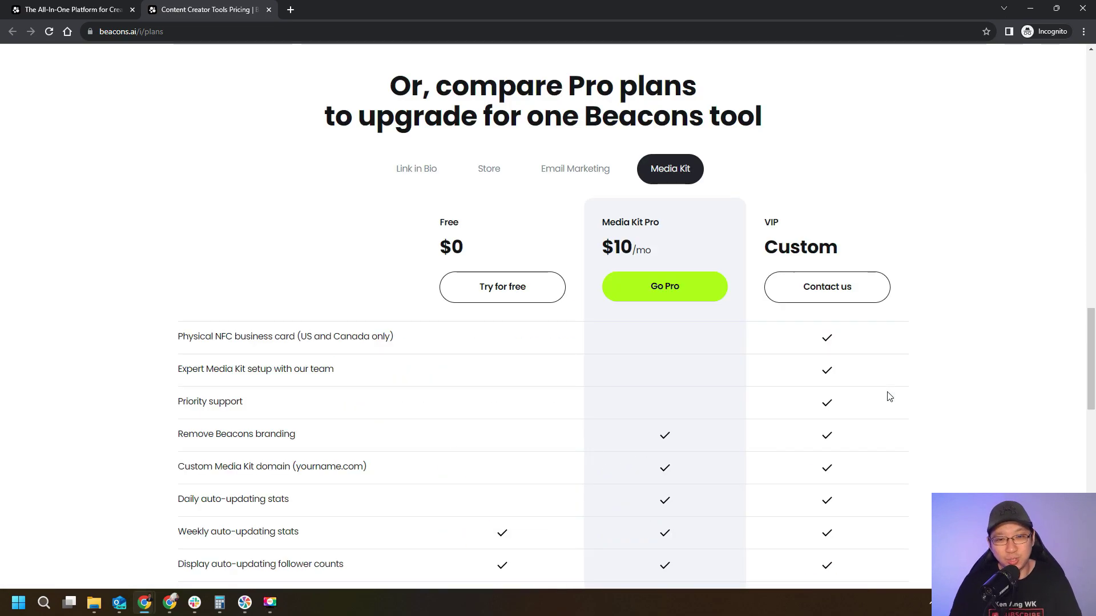
left_click(425, 181)
scroll(314, 423, "up", 4)
scroll(313, 423, "up", 10)
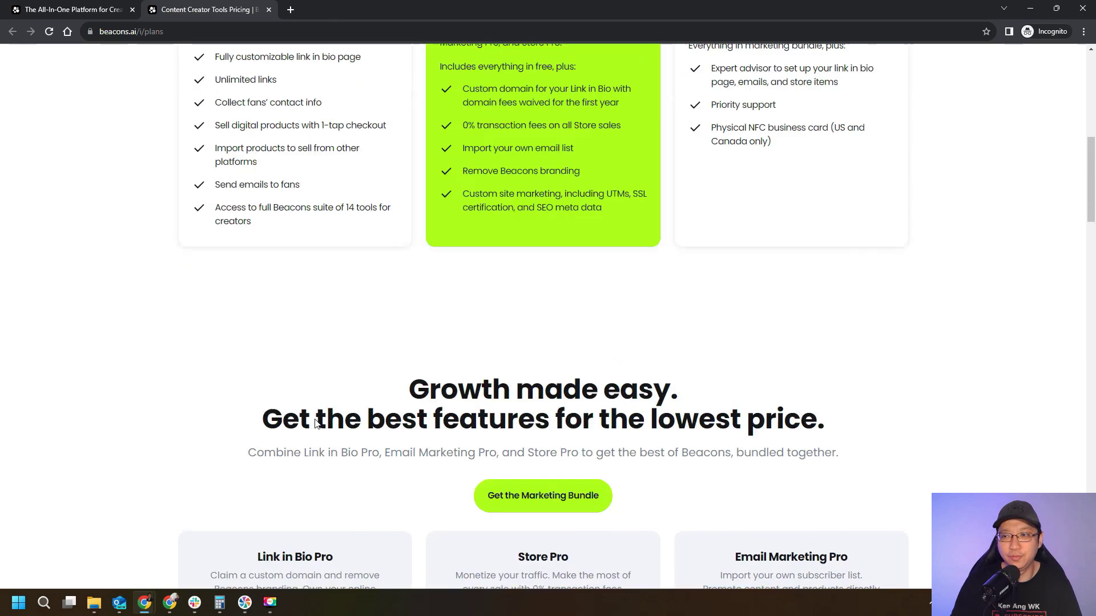
scroll(309, 412, "up", 15)
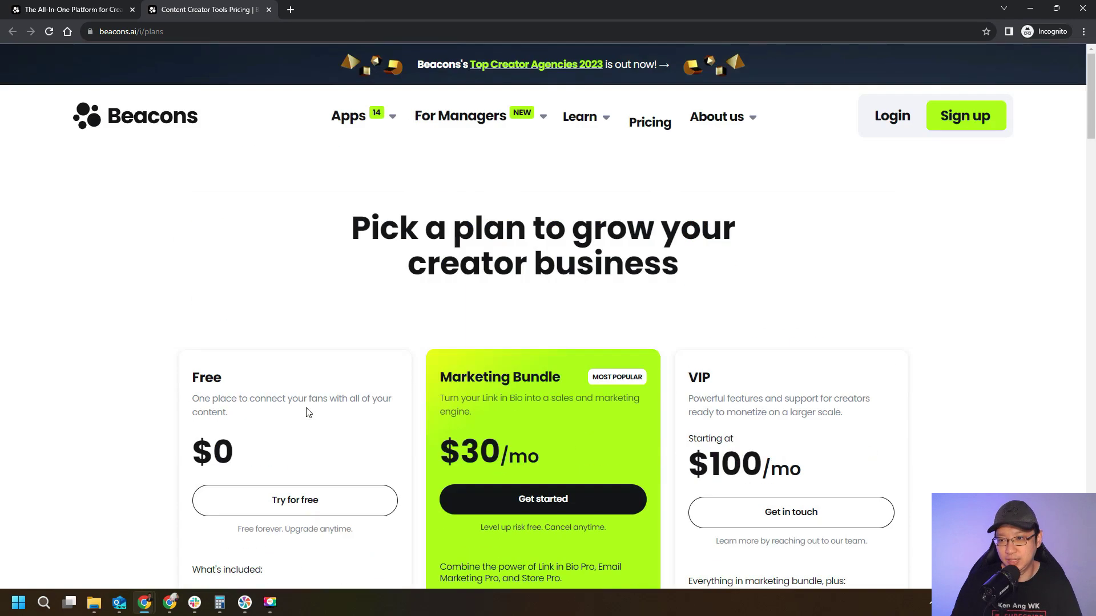
left_click(945, 124)
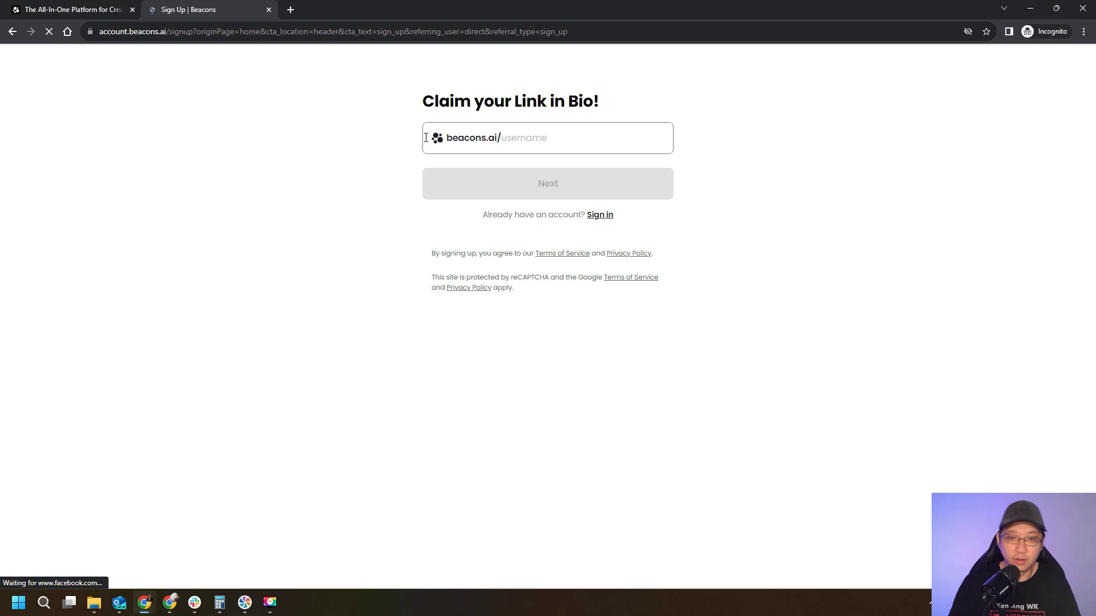
left_click(426, 138)
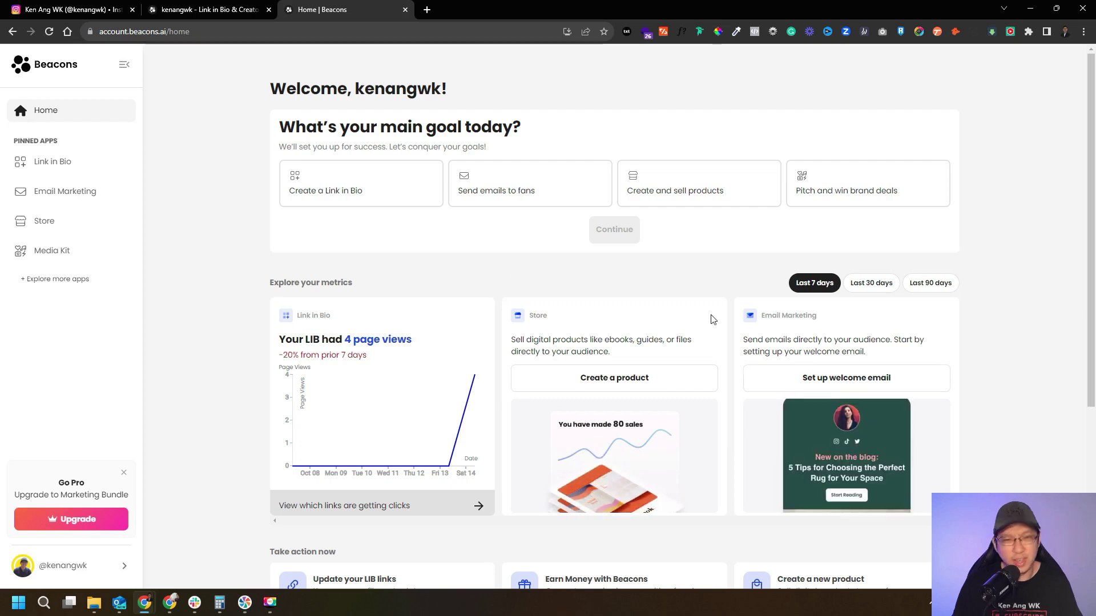
scroll(713, 320, "down", 1)
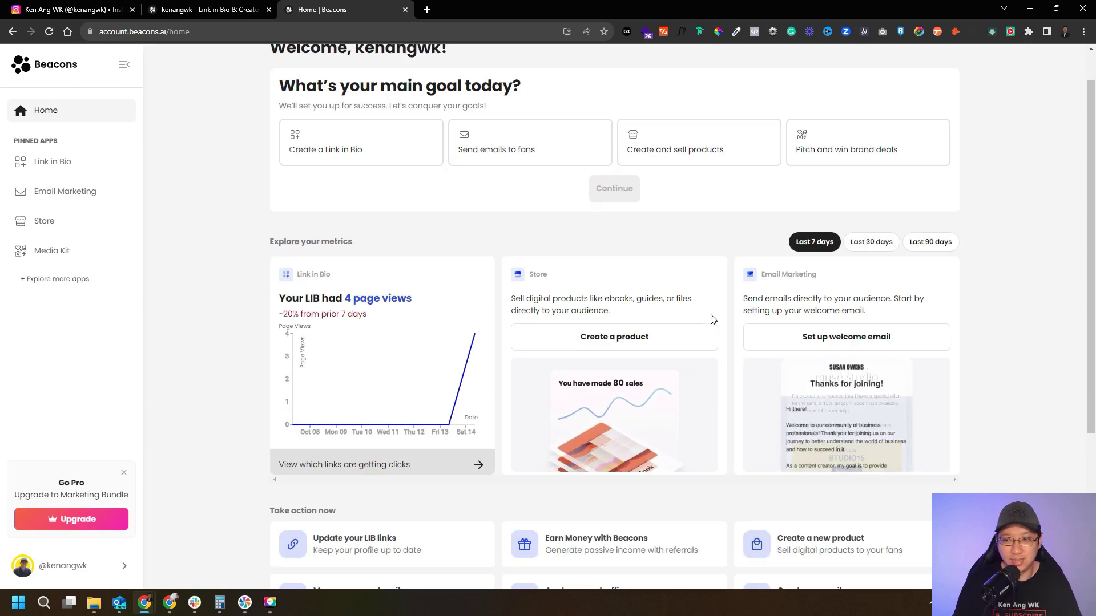
scroll(713, 320, "down", 4)
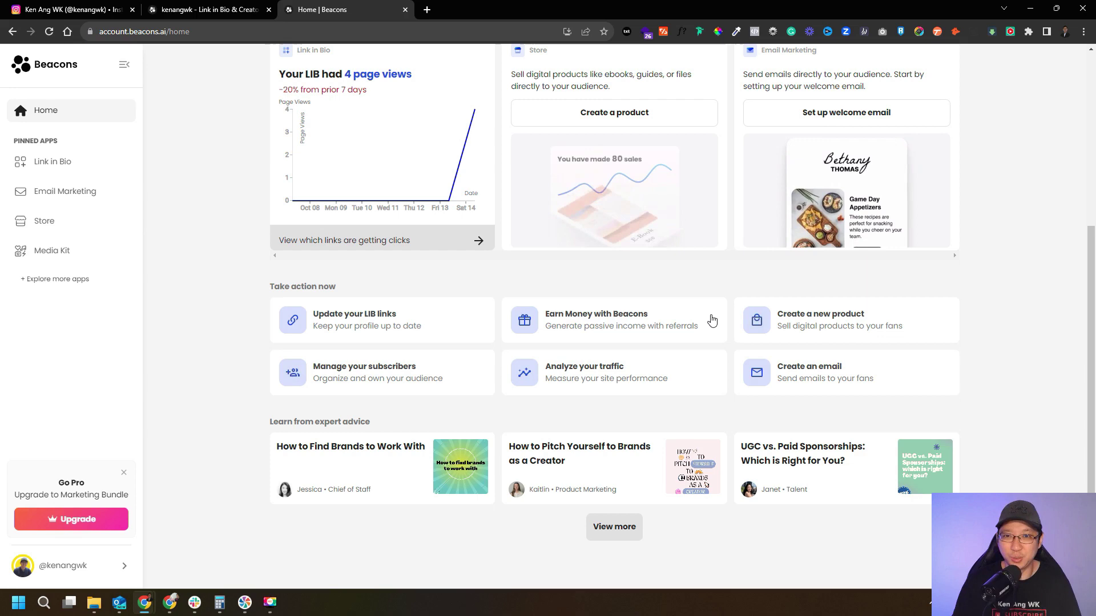
scroll(209, 242, "up", 4)
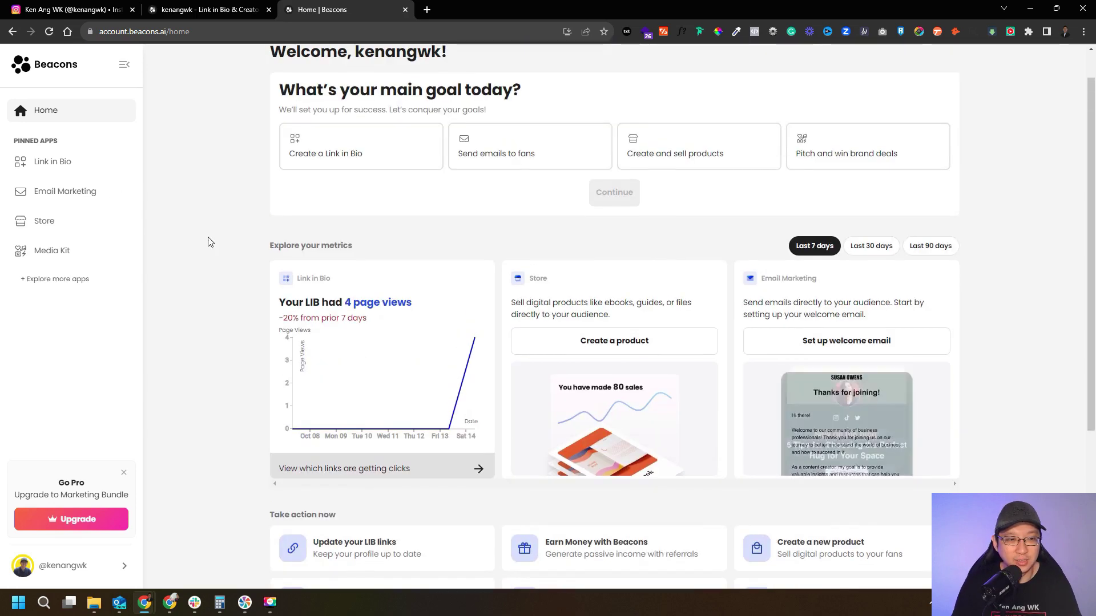
Open the Link in Bio editor and scroll through its blocks and live preview
left_click(26, 161)
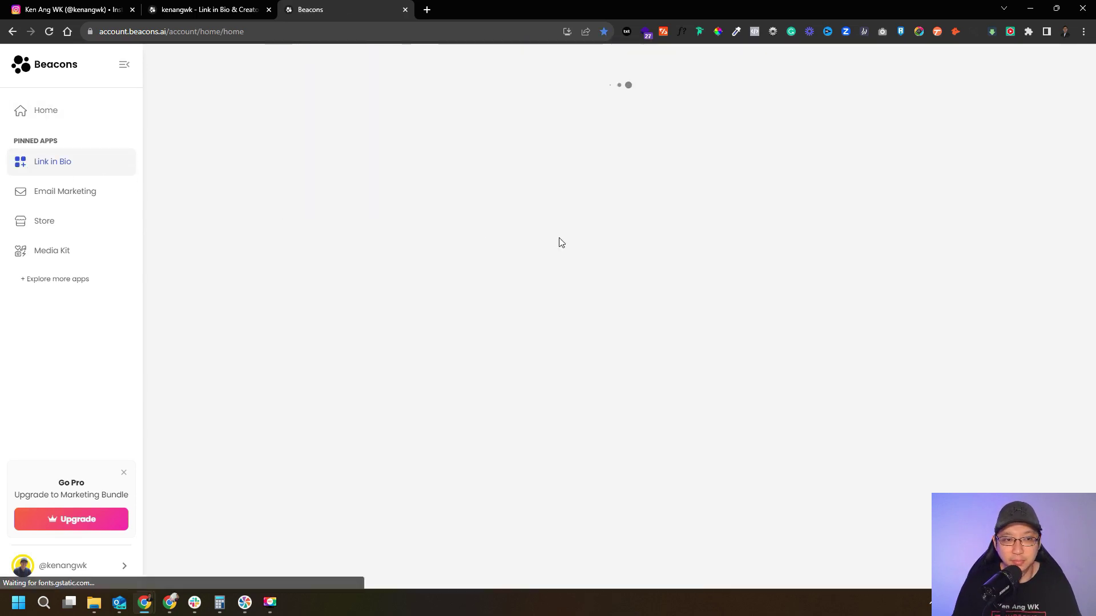
scroll(847, 294, "down", 2)
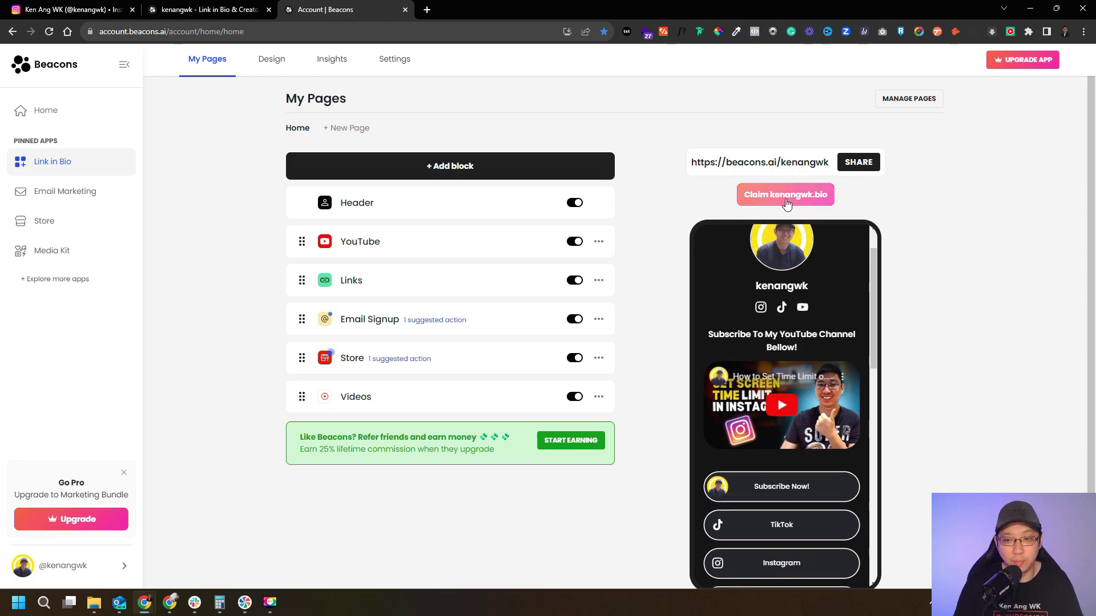
scroll(835, 314, "down", 6)
scroll(814, 427, "down", 4)
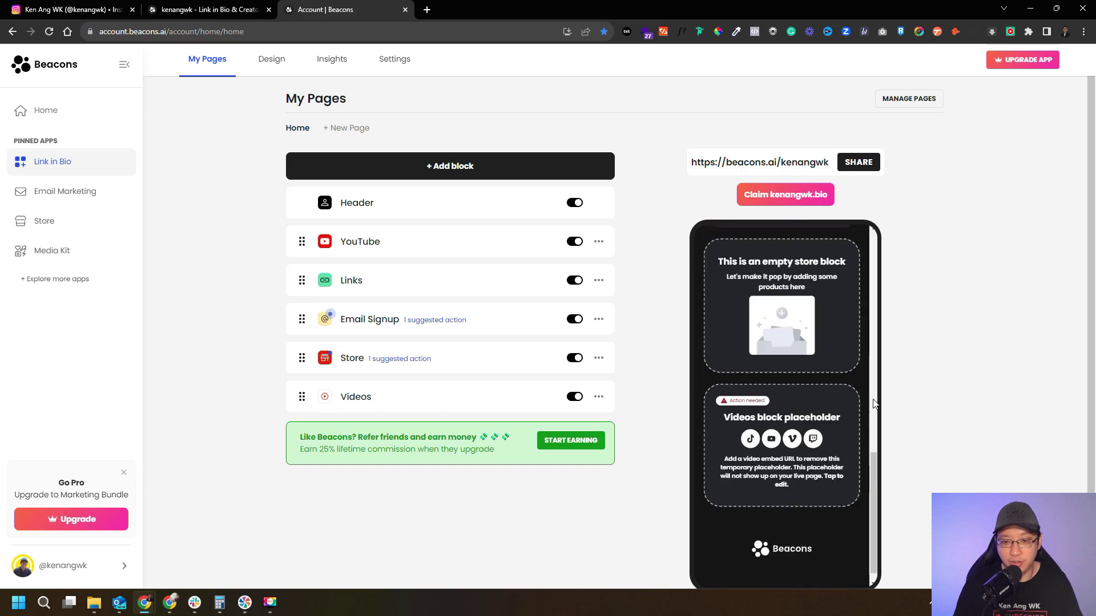
scroll(925, 444, "down", 1)
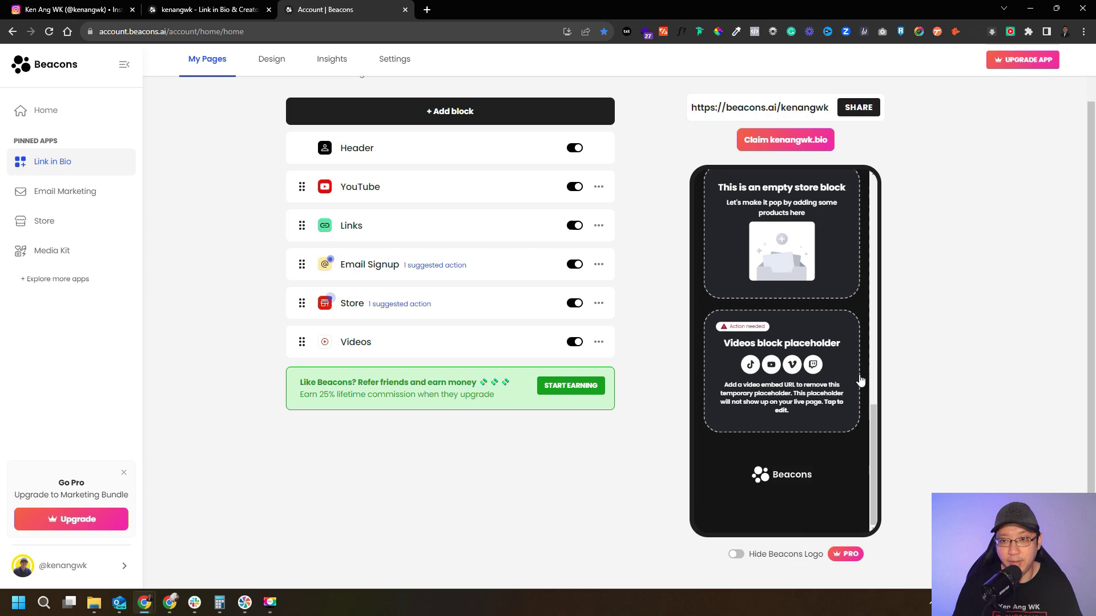
scroll(861, 381, "up", 5)
scroll(833, 342, "up", 6)
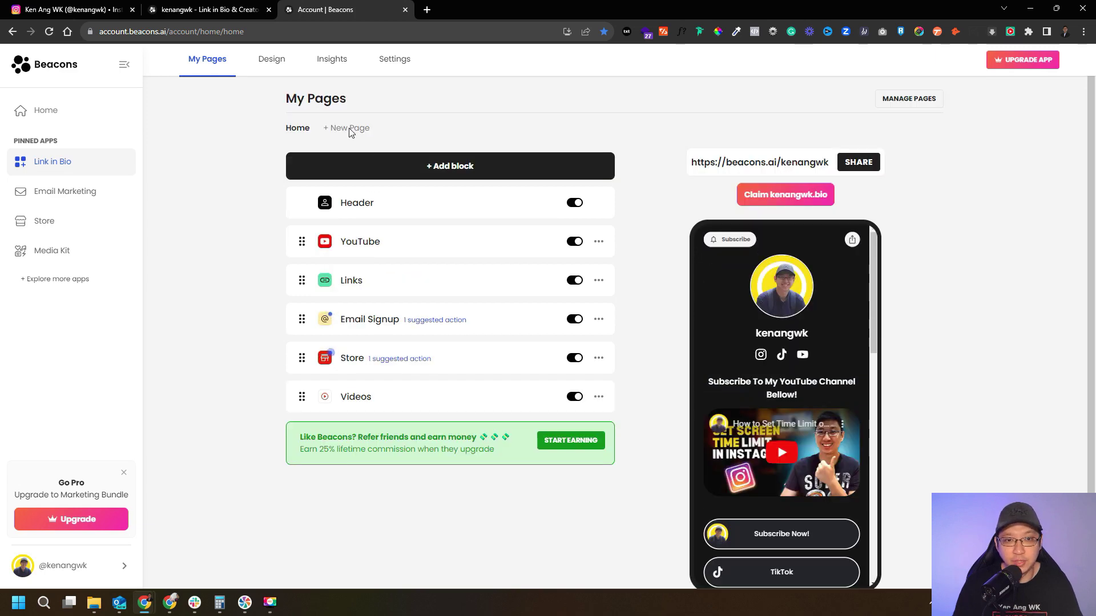
Dismiss the New Page form without adding a page, then bring up Design settings
left_click(348, 129)
left_click(630, 287)
left_click(275, 64)
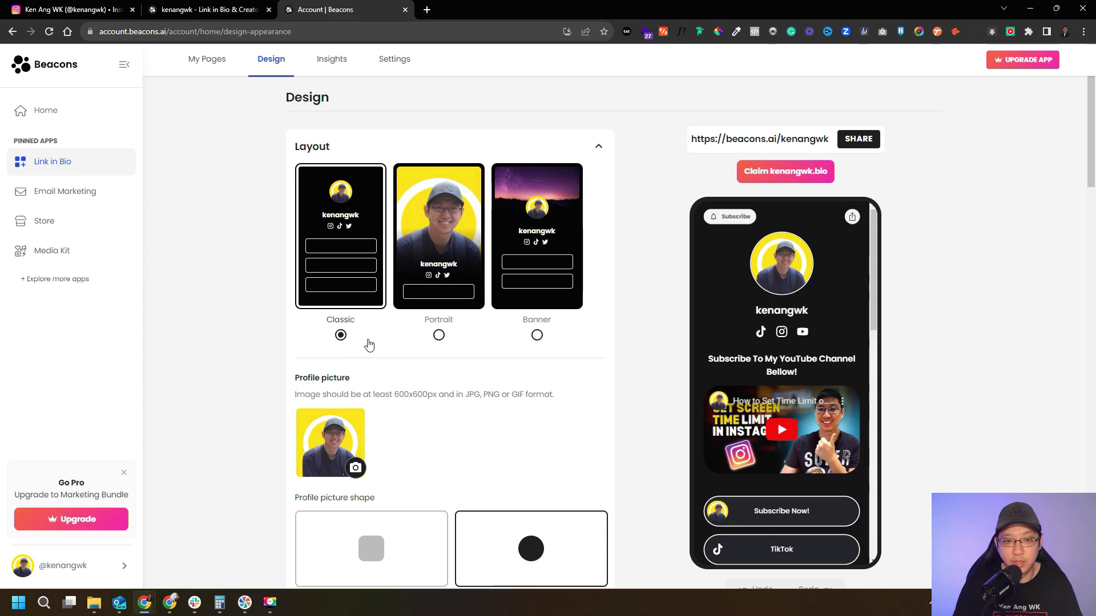
Compare Portrait and Banner layouts, then settle on the Classic layout
left_click(440, 337)
left_click(537, 336)
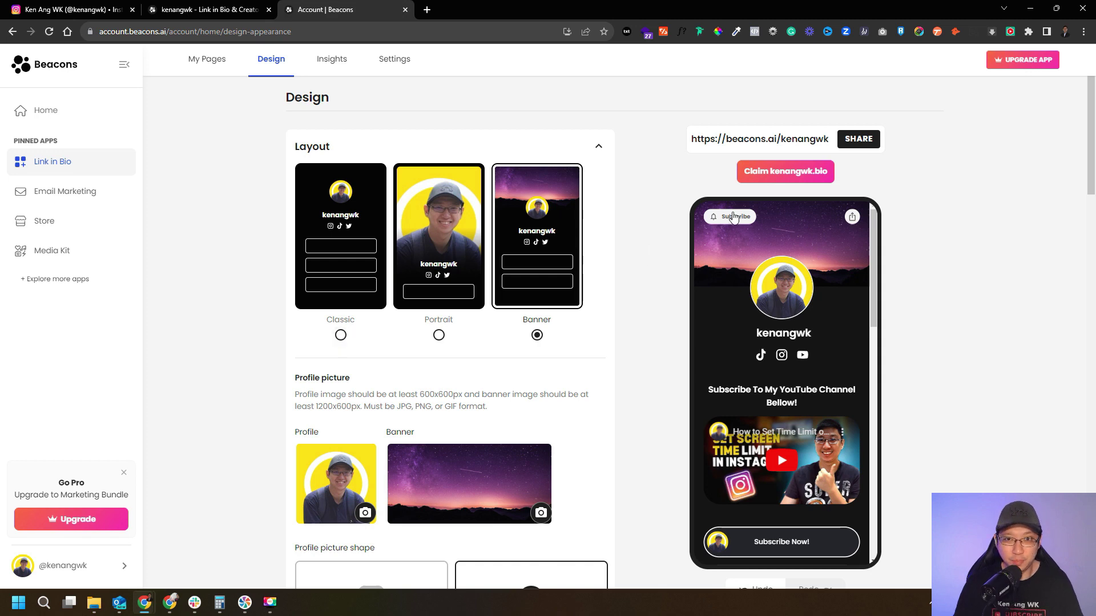
left_click(340, 335)
scroll(366, 342, "down", 3)
Keep a circular profile picture sized 130 px, and try a Logo header
left_click(375, 388)
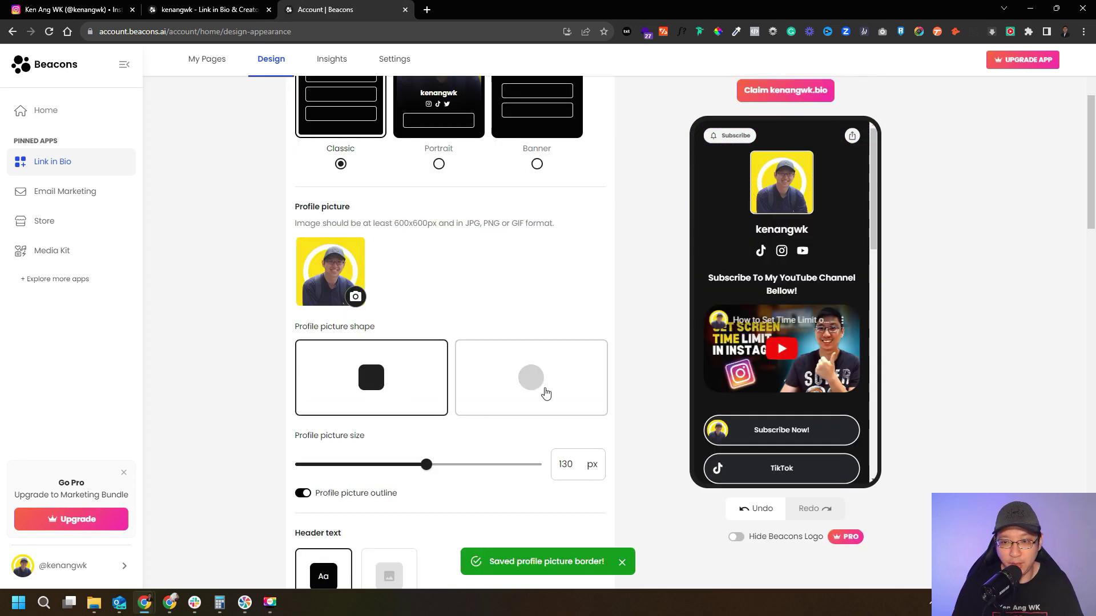
scroll(672, 283, "down", 3)
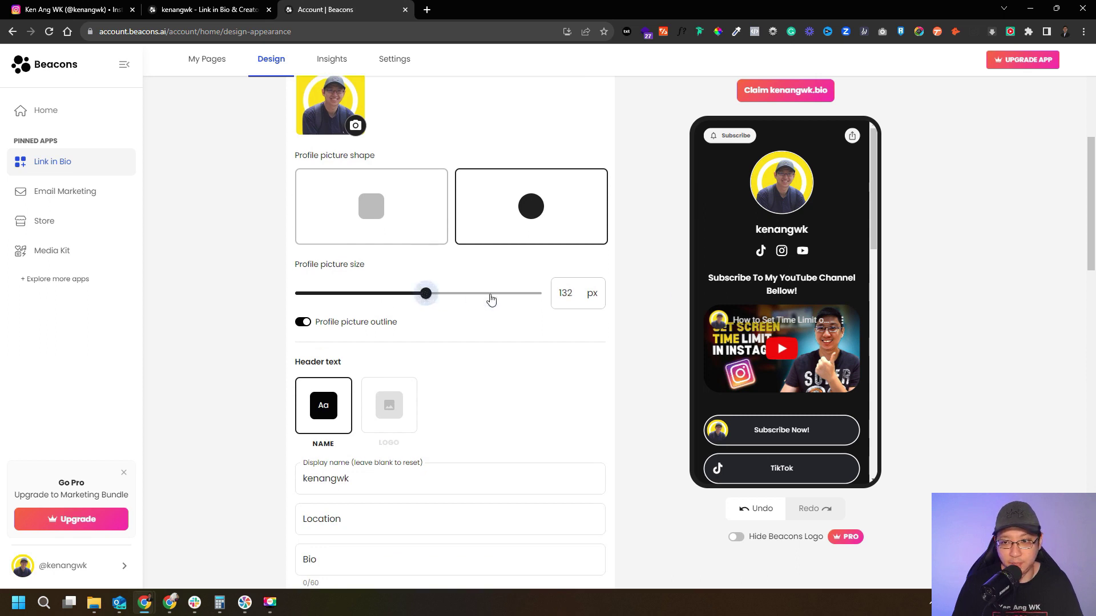
left_click_drag(490, 300, 520, 293)
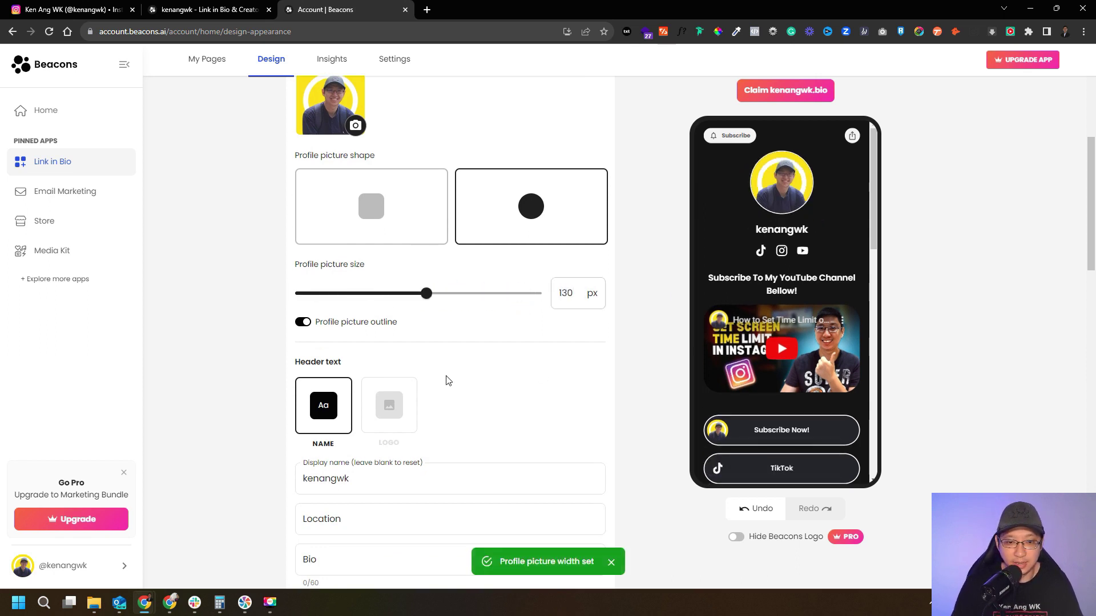
left_click(390, 429)
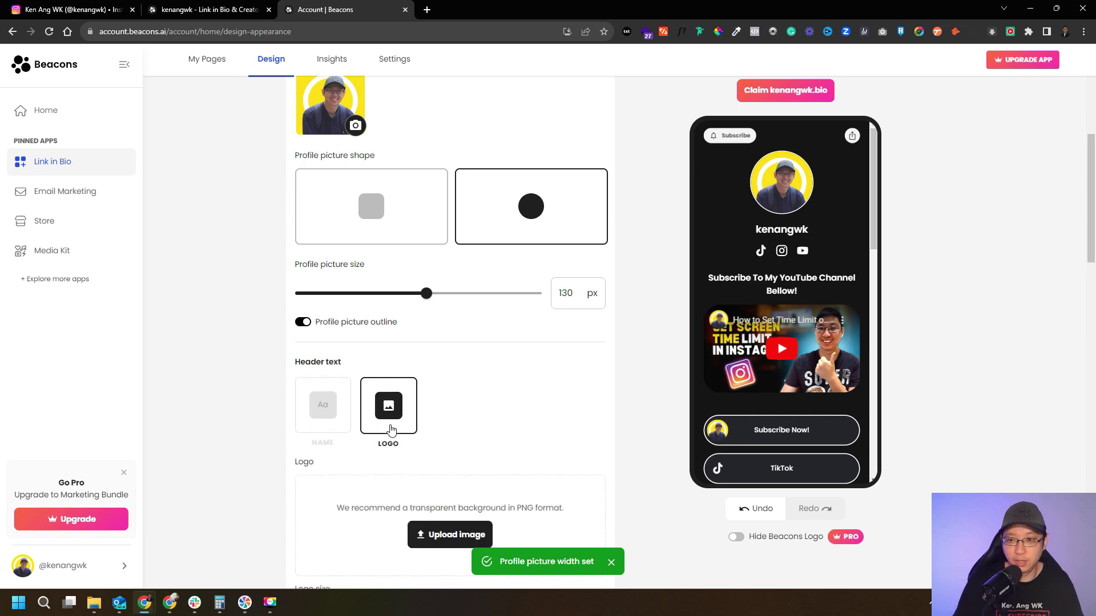
Switch the header back to Name and change the display name to 'Ken Ang WK'
left_click(320, 412)
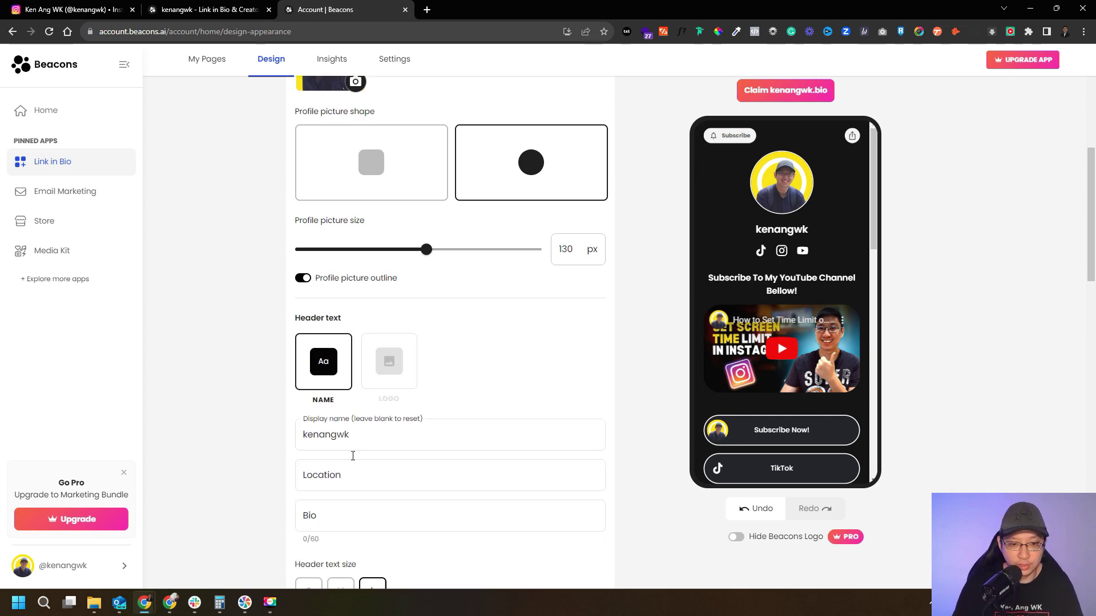
double_click(339, 424)
type("Ke")
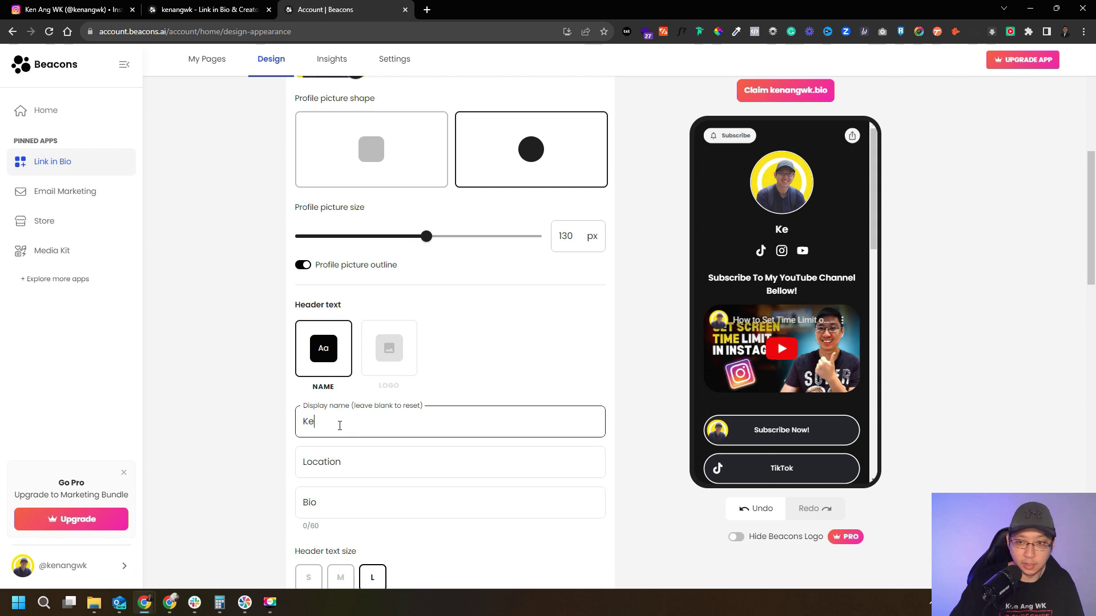
type("n Ang WK")
left_click(619, 349)
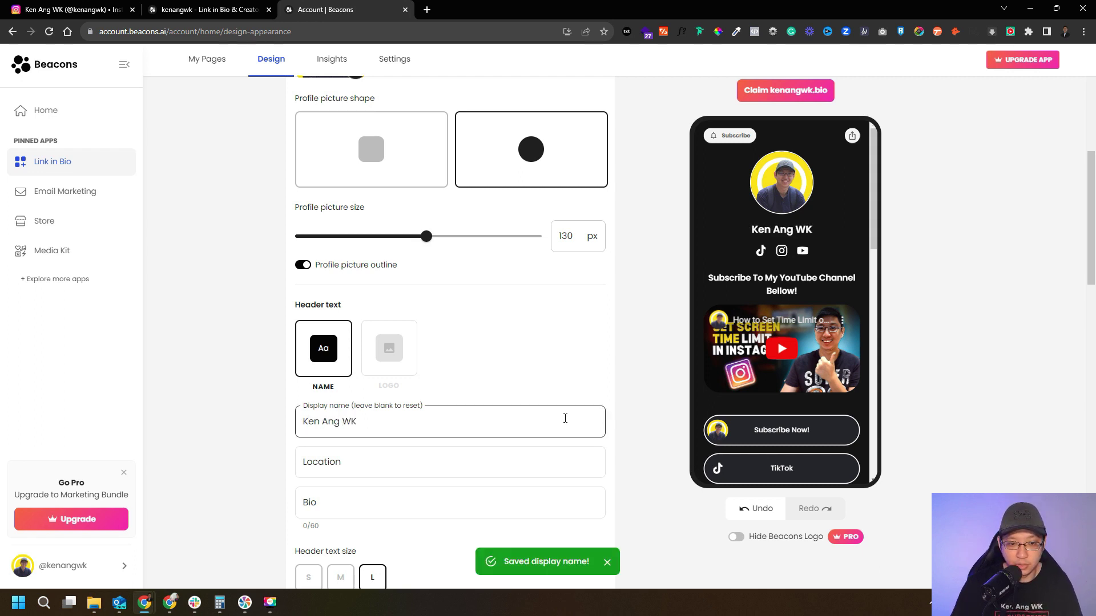
scroll(416, 405, "down", 2)
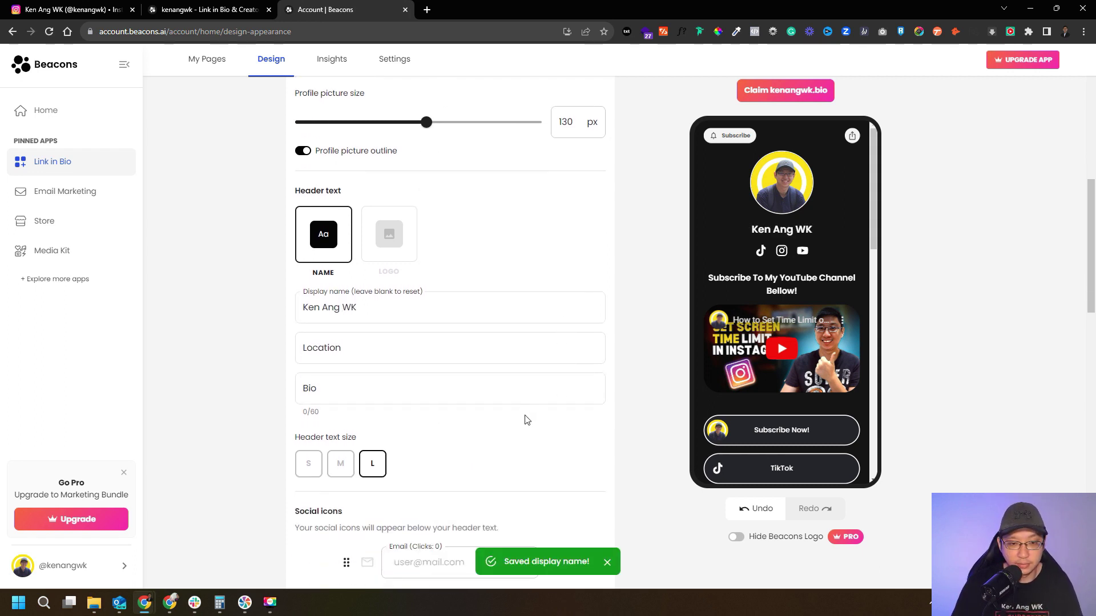
scroll(526, 419, "down", 6)
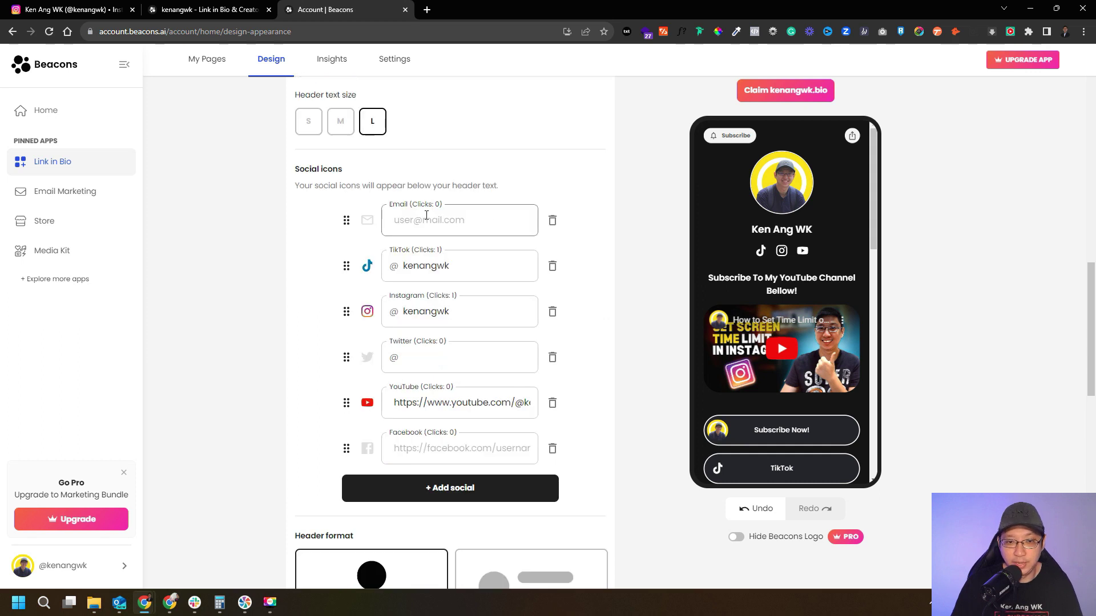
scroll(514, 365, "down", 6)
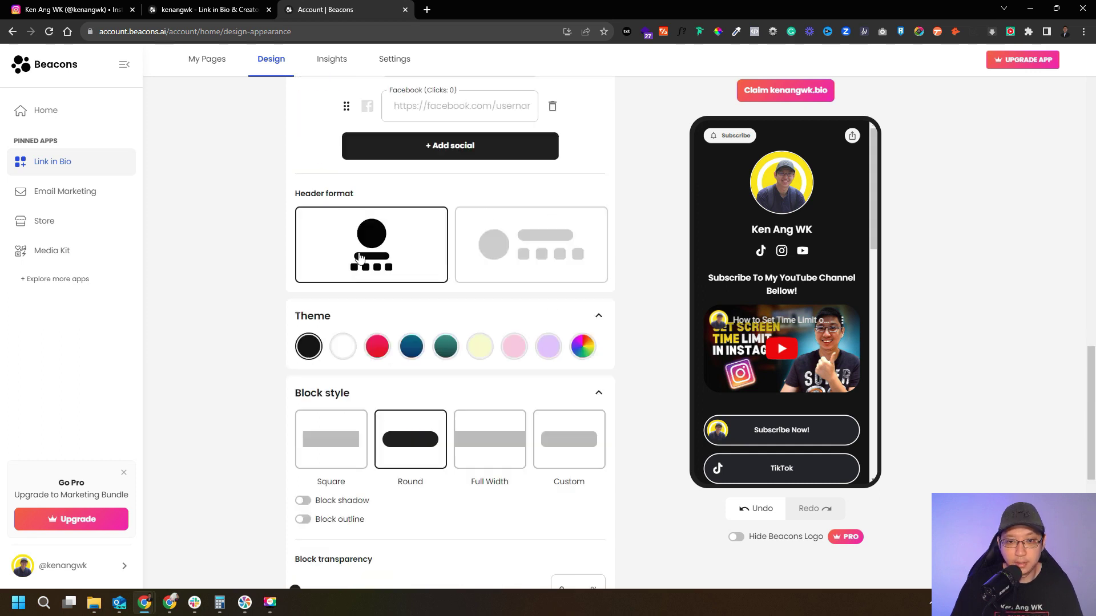
Use the side-by-side header format and keep the dark theme after trying white and pink
left_click(557, 239)
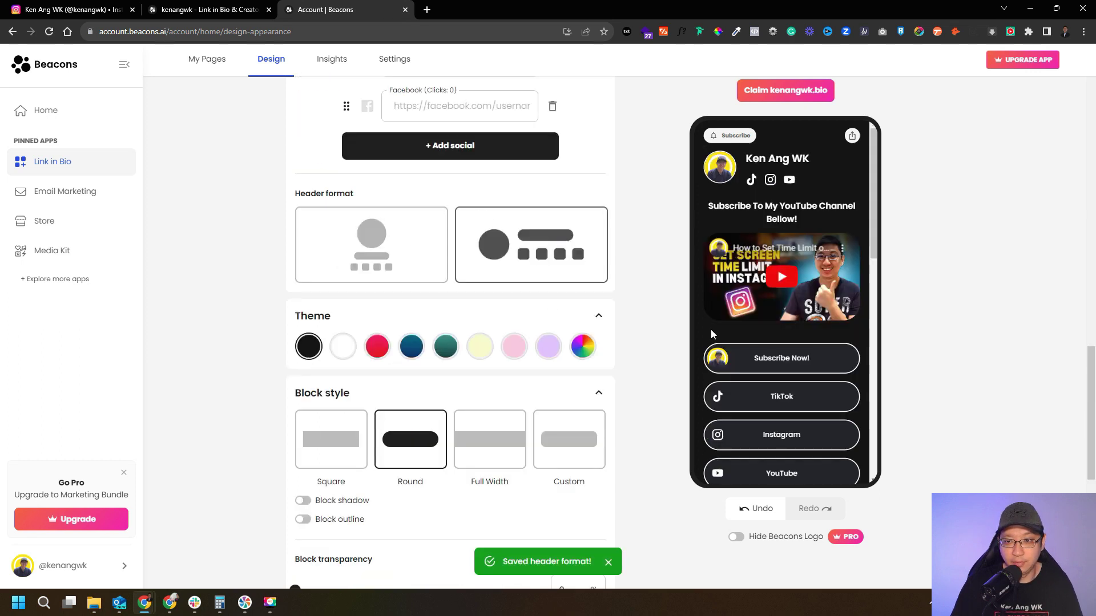
left_click(427, 274)
left_click(518, 277)
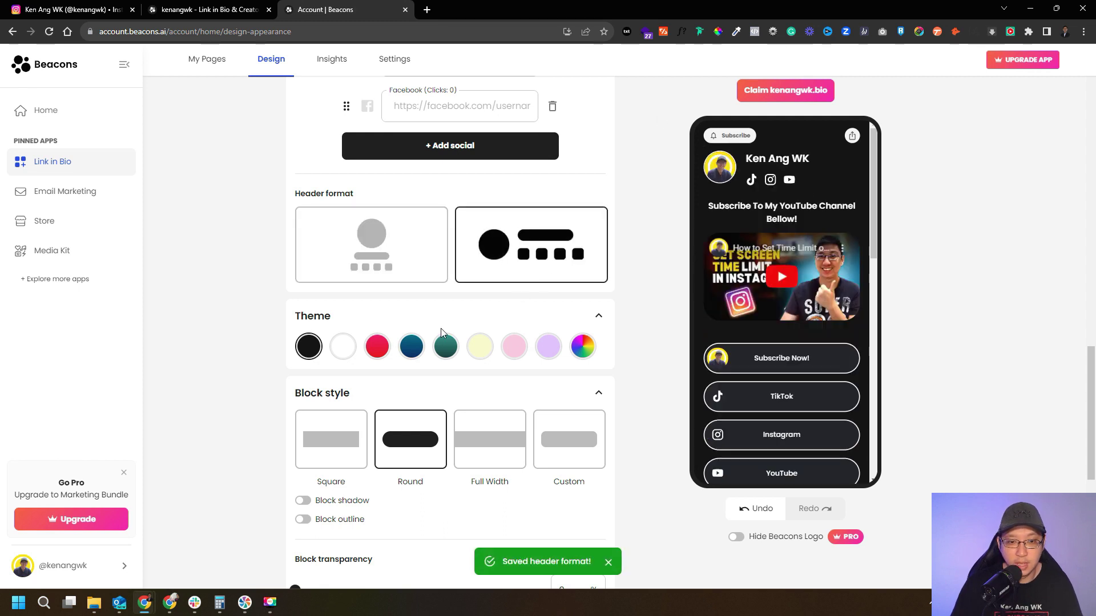
left_click(343, 346)
left_click(515, 347)
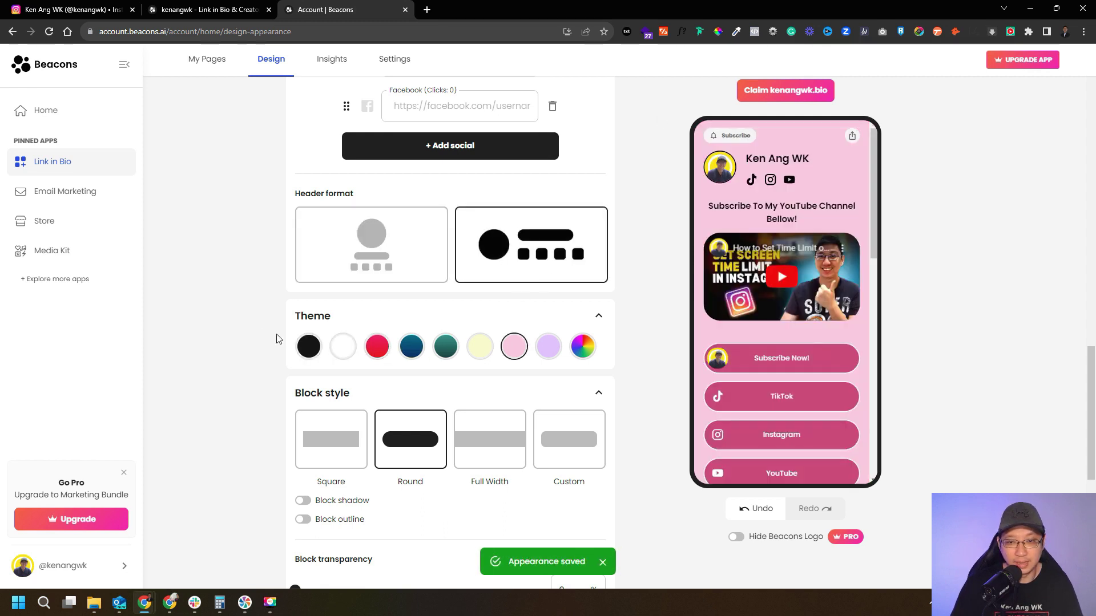
left_click(308, 347)
scroll(400, 399, "down", 2)
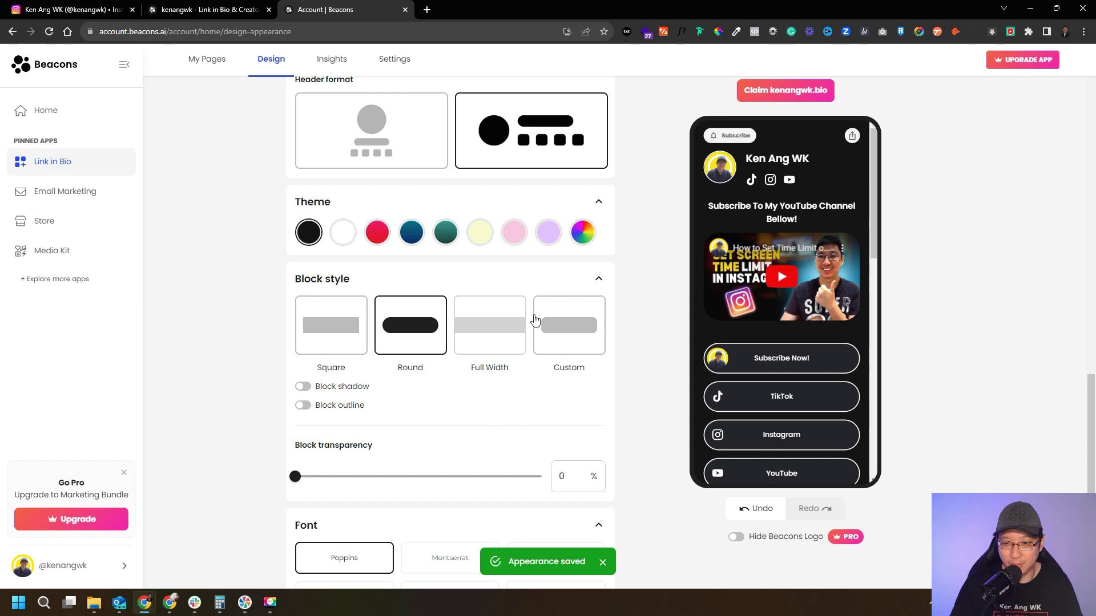
Keep round link buttons and the Poppins font after trying other block styles and Montserrat
left_click(320, 311)
left_click(503, 332)
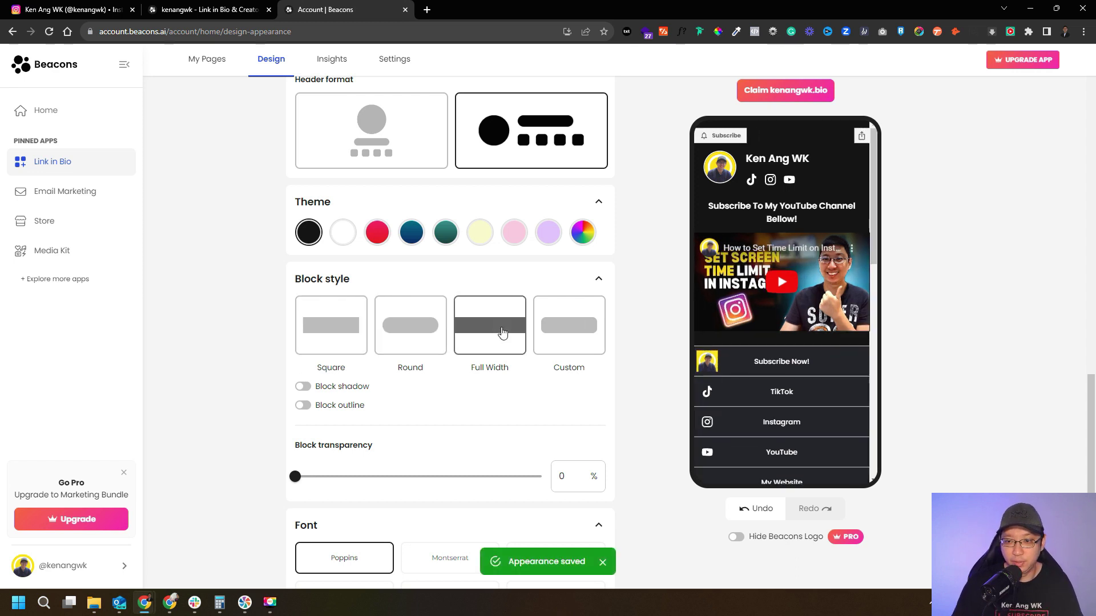
left_click(569, 326)
left_click(421, 335)
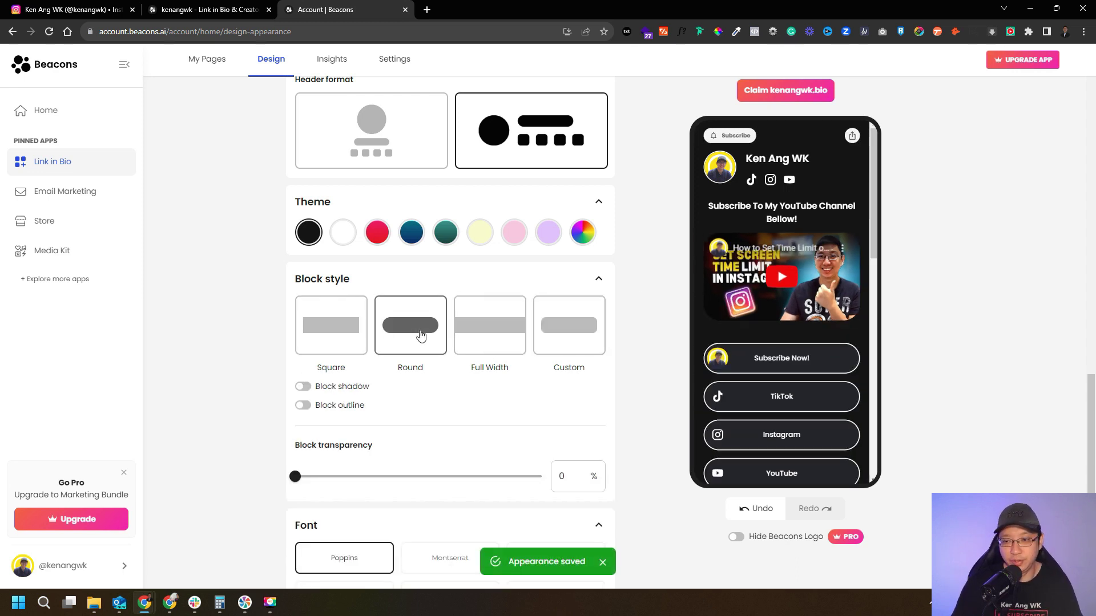
scroll(456, 358, "down", 5)
left_click(444, 285)
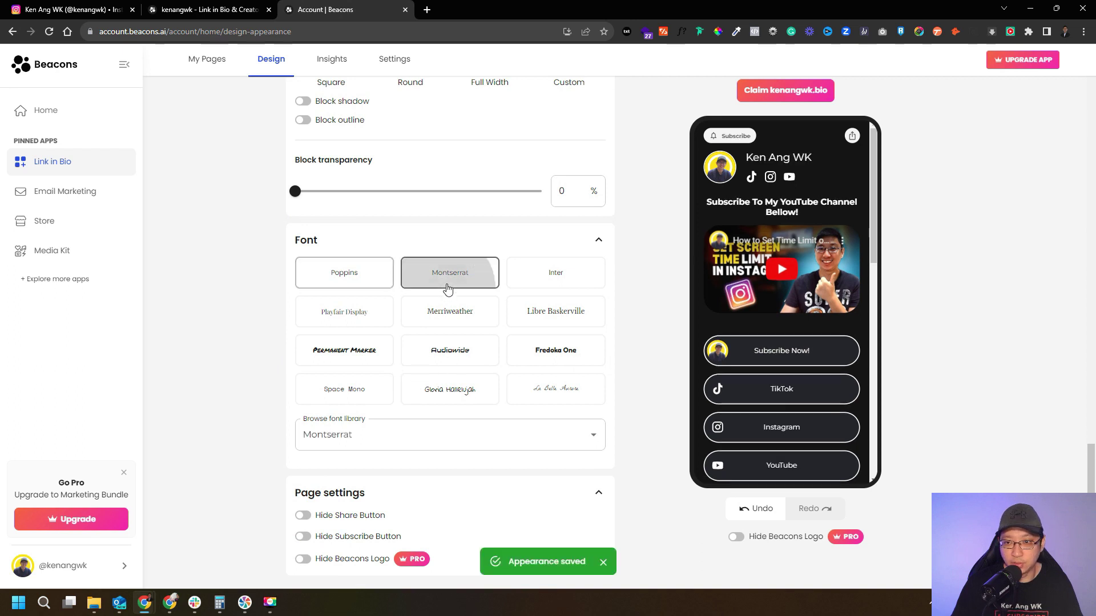
left_click(377, 280)
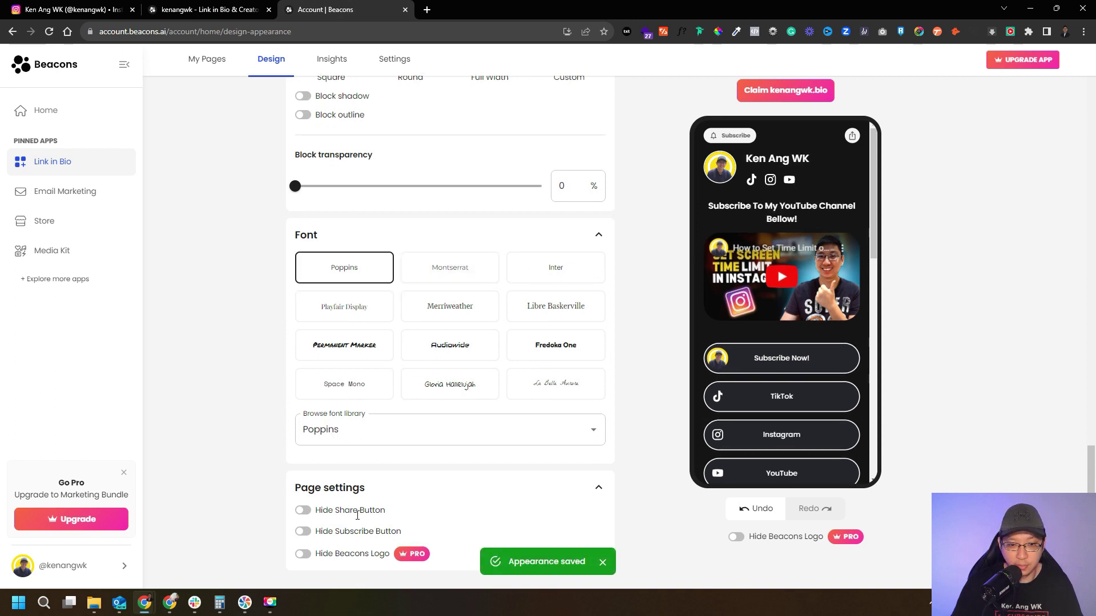
Try the hide-share and hide-subscribe toggles, leaving the subscribe button visible
left_click(302, 512)
left_click(306, 532)
left_click(308, 533)
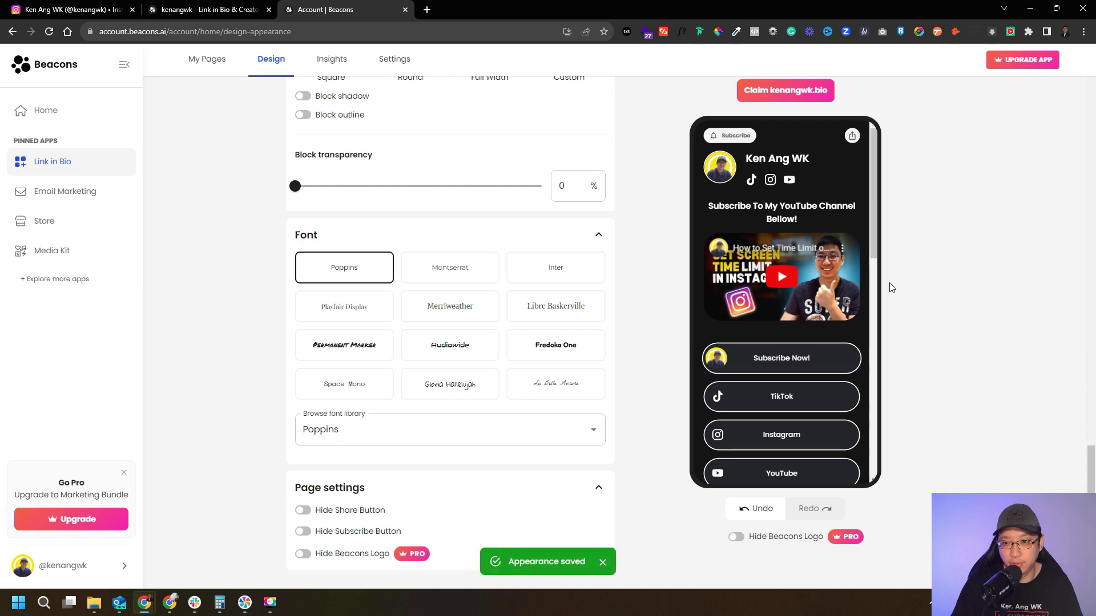
scroll(788, 317, "down", 2)
scroll(759, 257, "down", 5)
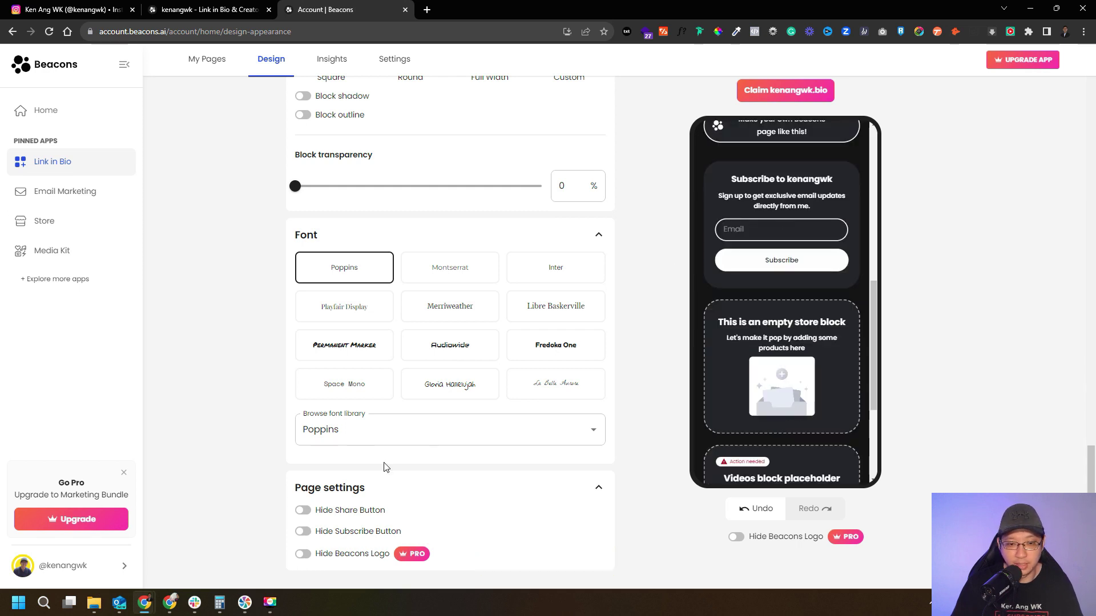
left_click(311, 541)
scroll(831, 310, "up", 5)
scroll(831, 310, "up", 10)
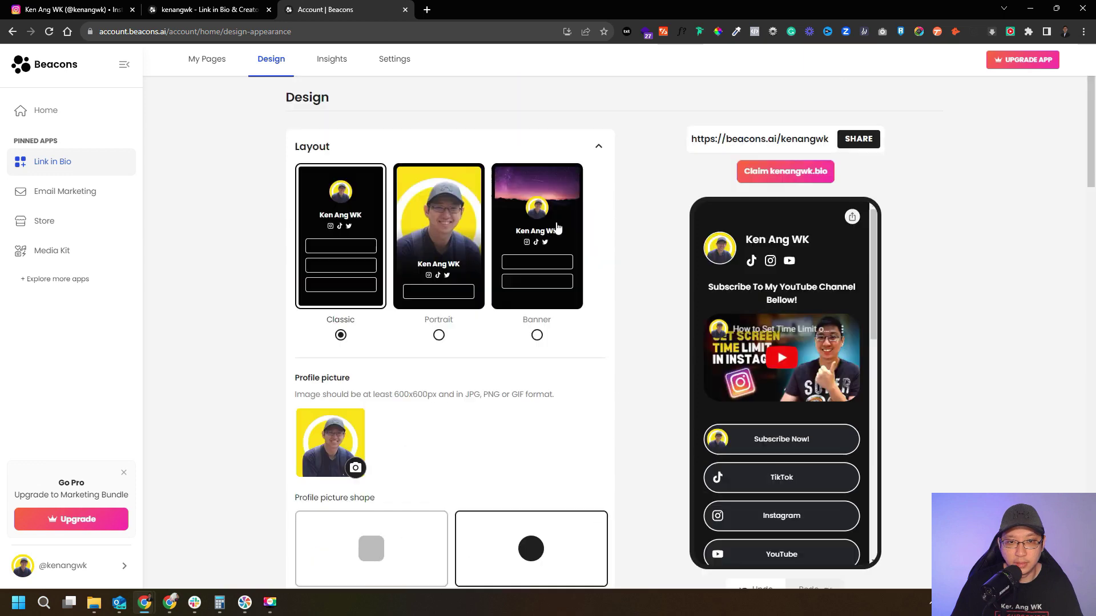
left_click(334, 62)
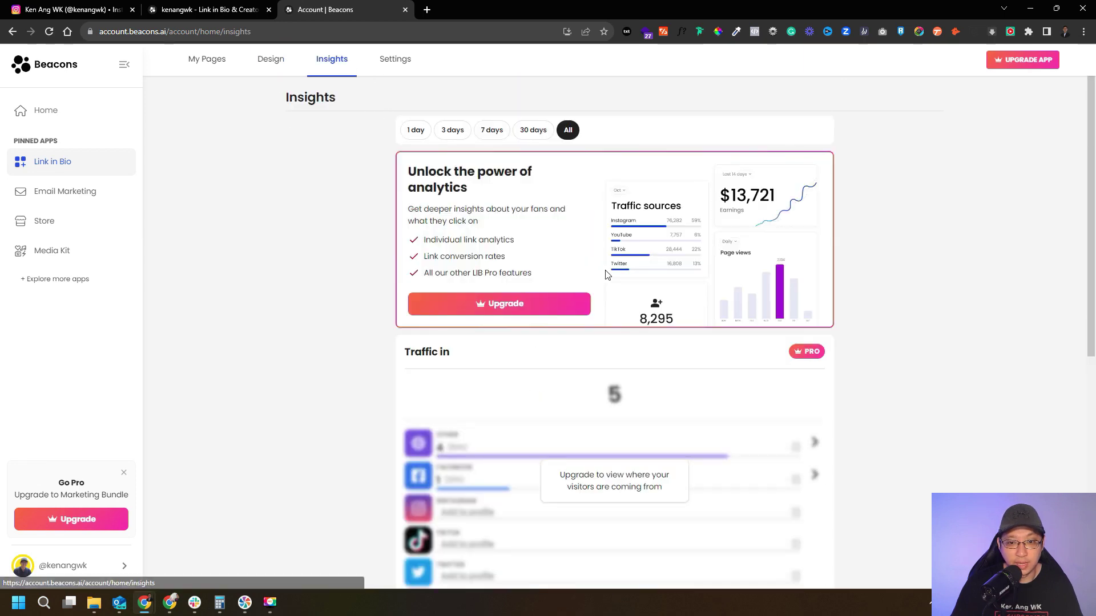
left_click(395, 59)
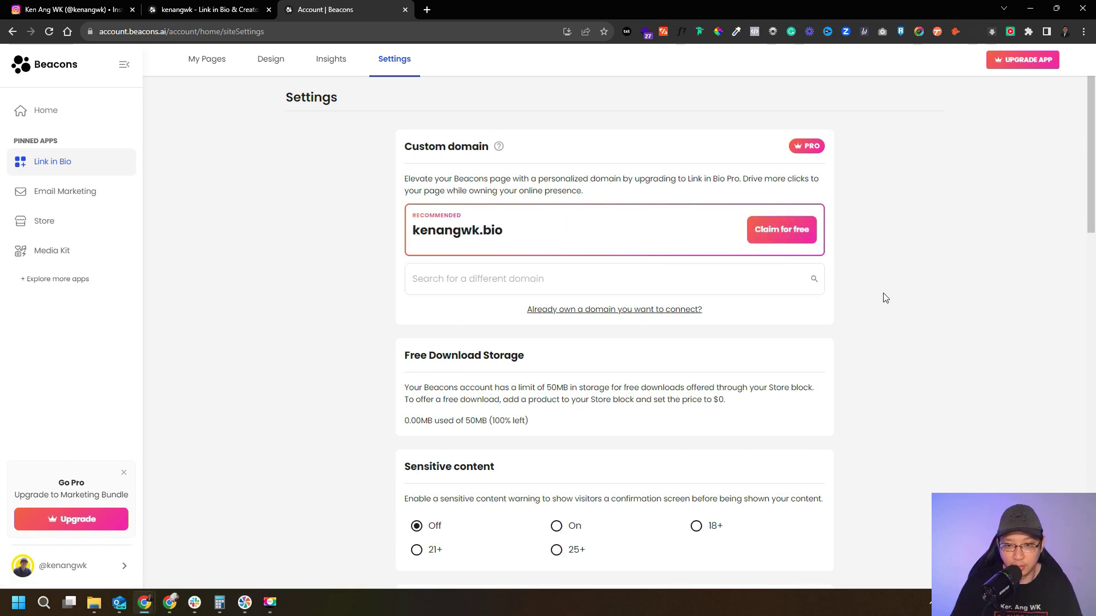
scroll(877, 358, "down", 3)
left_click_drag(403, 217, 553, 240)
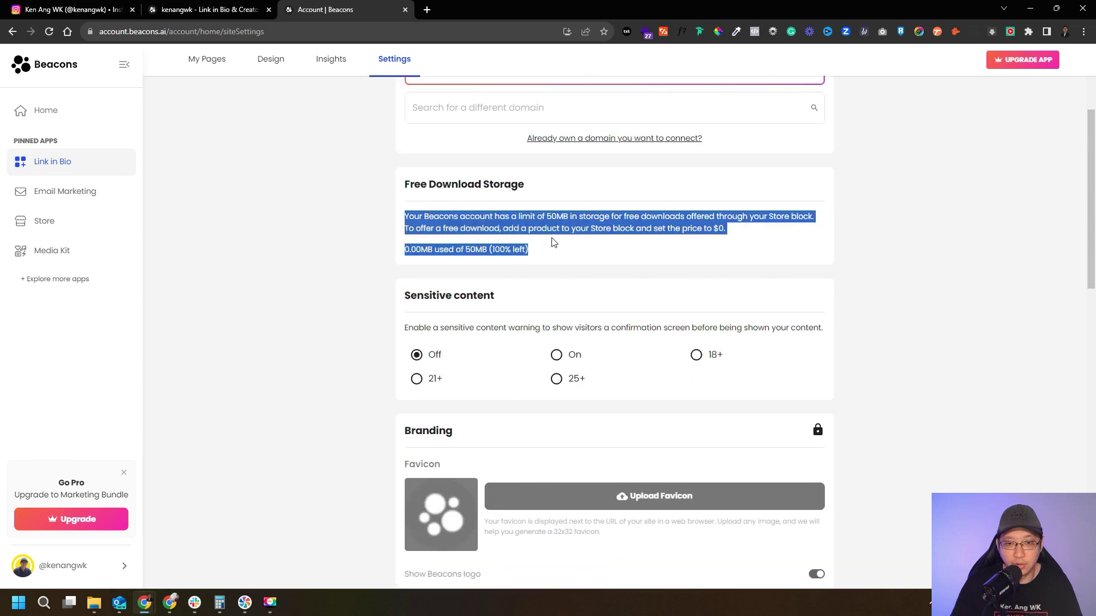
left_click(485, 251)
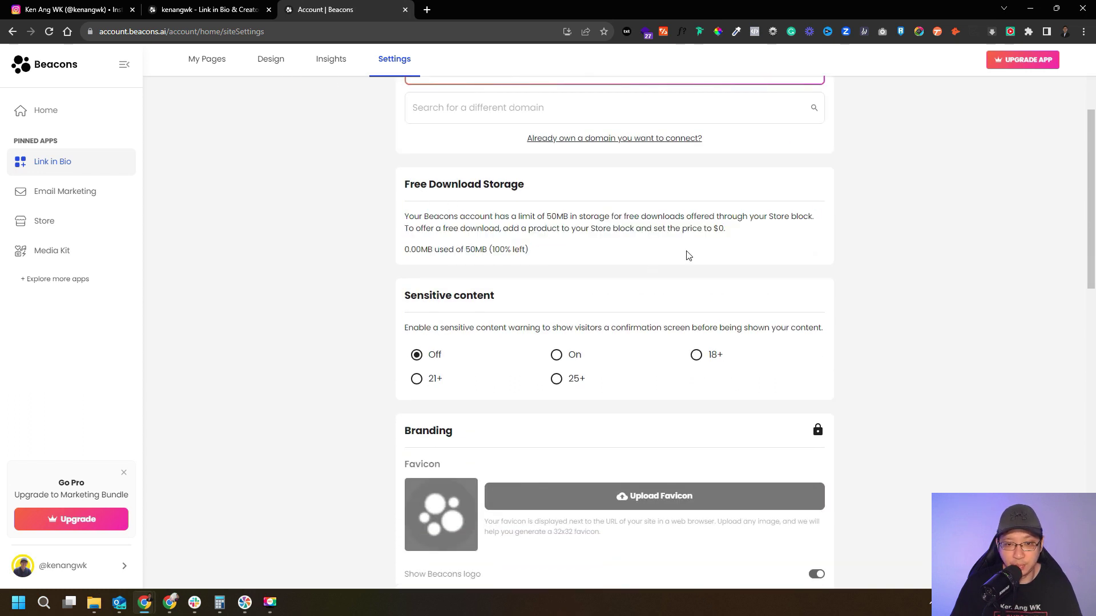
scroll(298, 211, "down", 2)
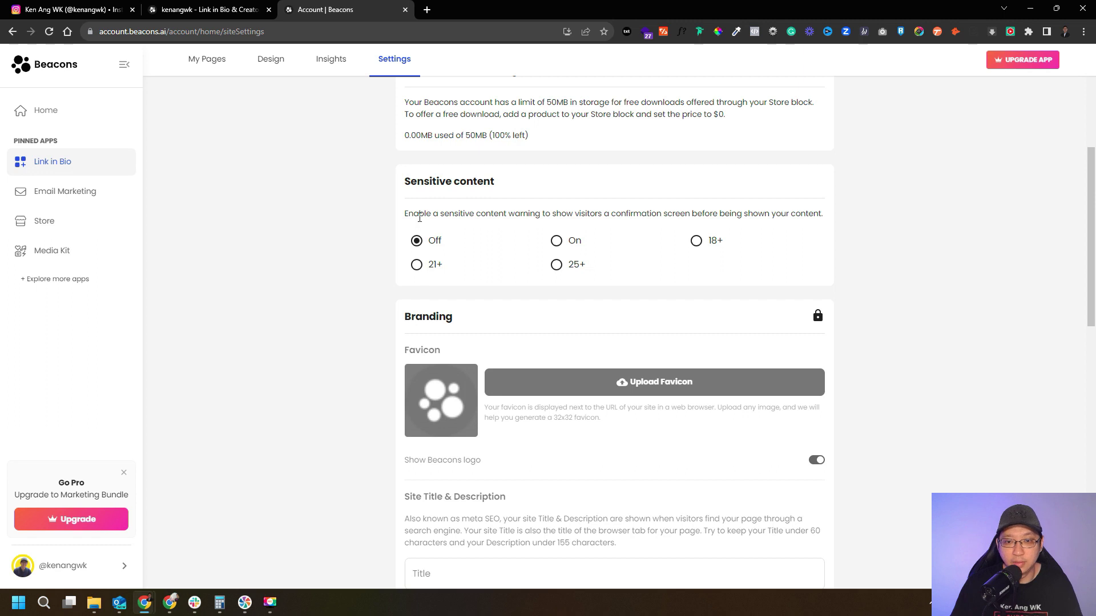
left_click_drag(419, 218, 563, 215)
left_click(632, 230)
scroll(626, 314, "down", 2)
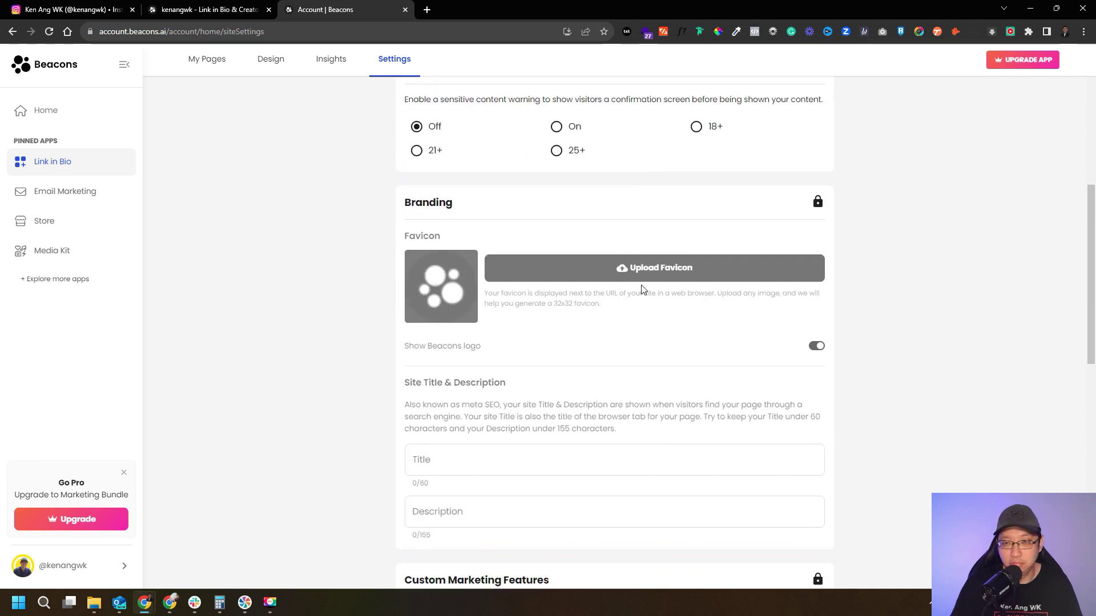
scroll(642, 330, "down", 2)
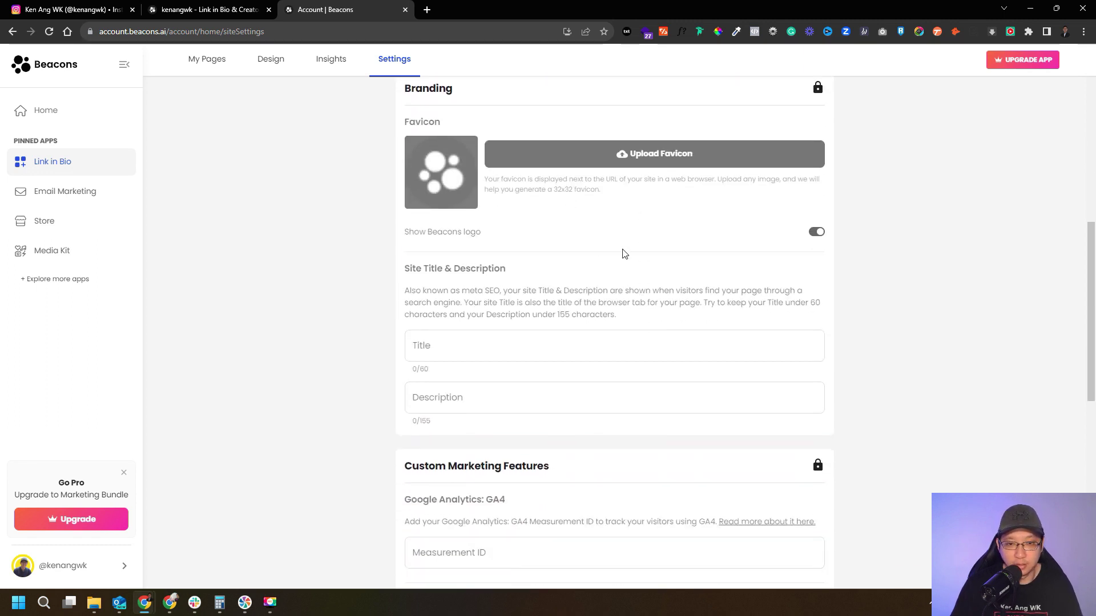
scroll(639, 250, "down", 3)
scroll(464, 210, "down", 2)
scroll(596, 382, "down", 4)
scroll(463, 227, "up", 2)
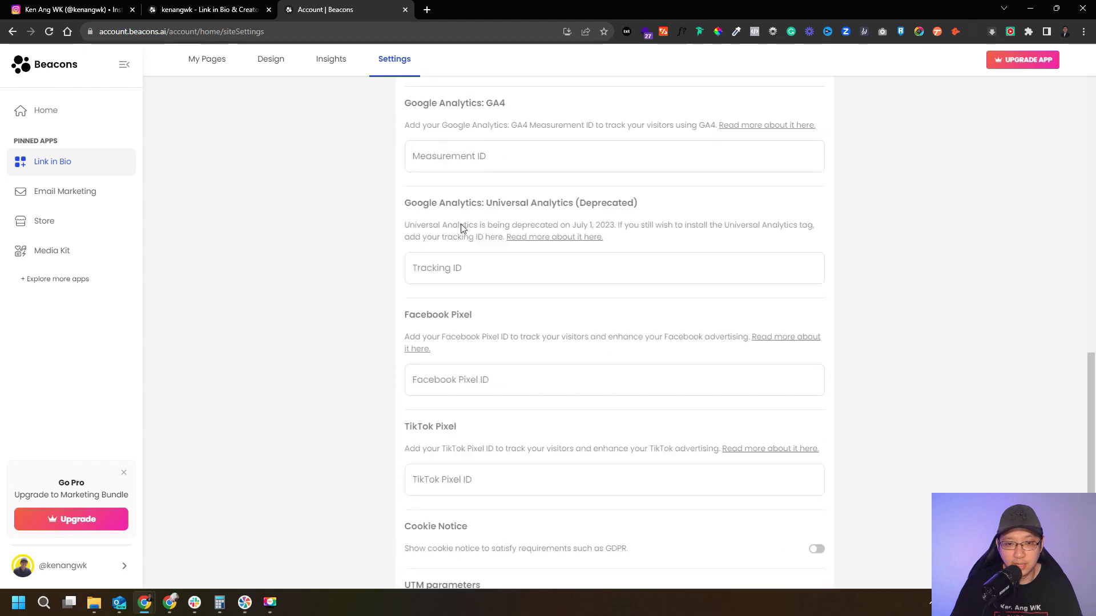
scroll(499, 326, "up", 1)
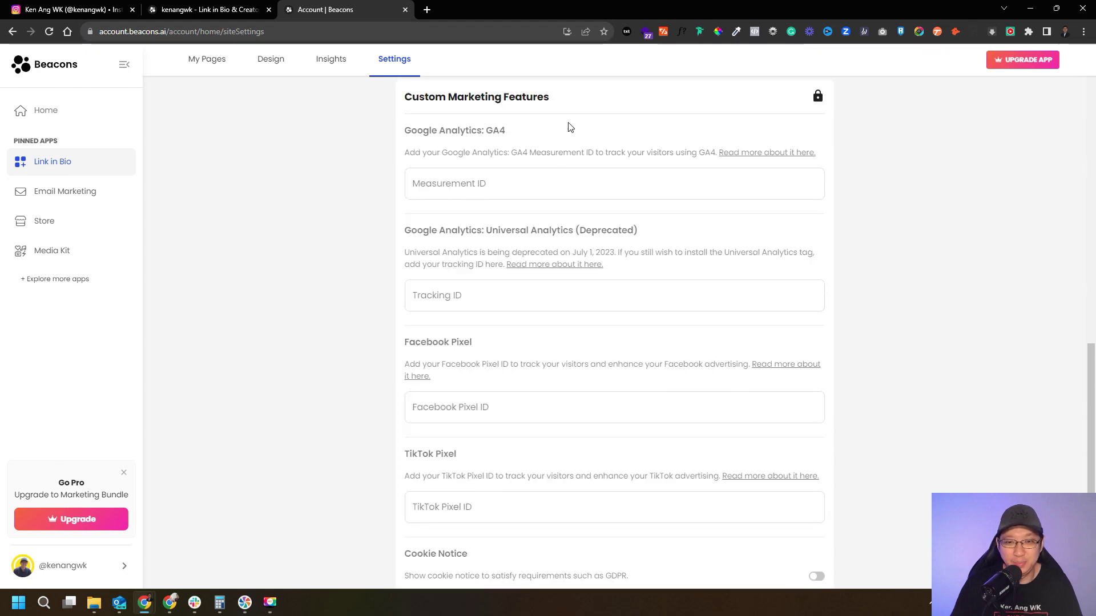
left_click(464, 406)
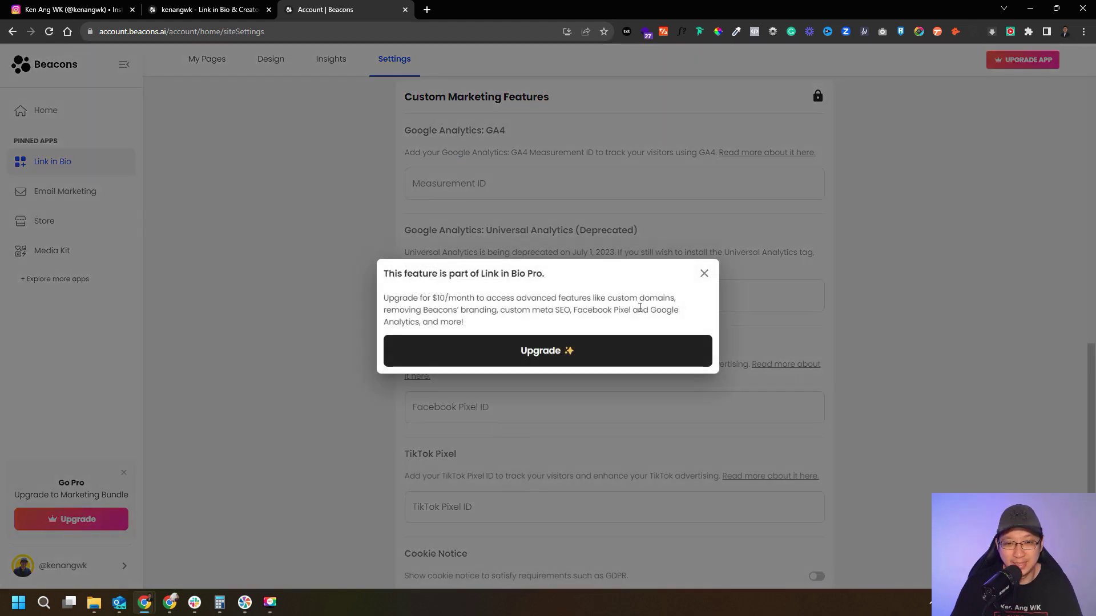
left_click(703, 274)
scroll(702, 284, "down", 1)
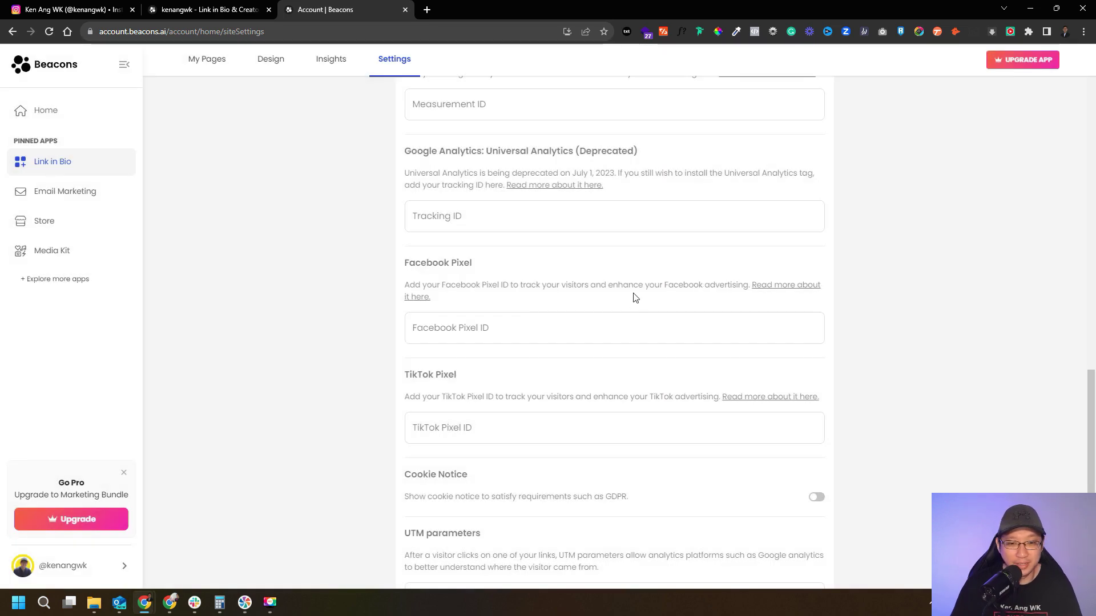
left_click(574, 419)
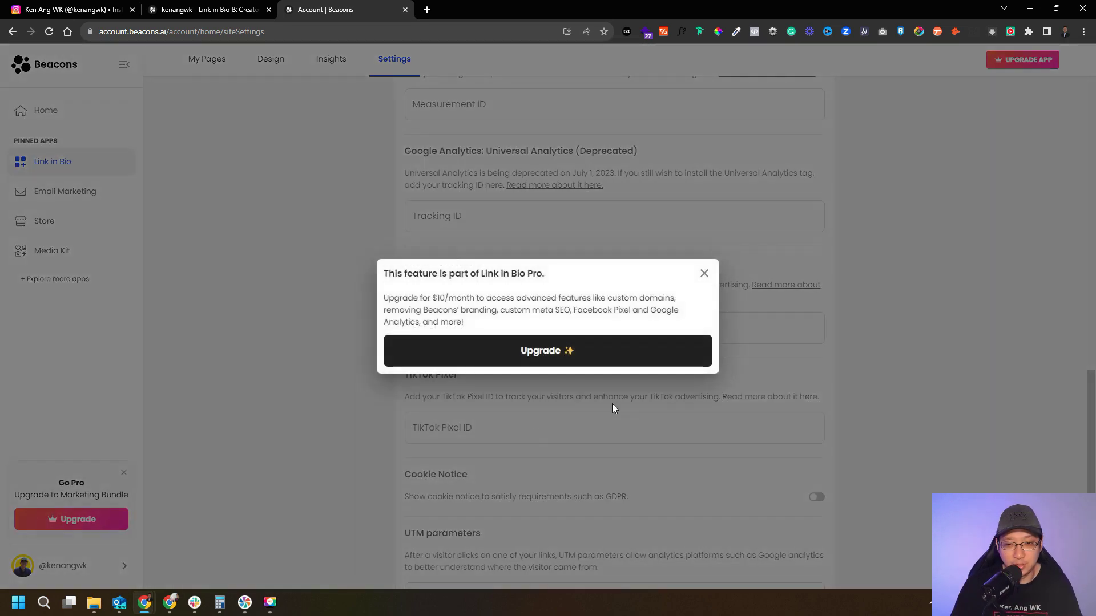
left_click(705, 274)
Browse the Featured and Content block types in the Add block catalogue, then close it
scroll(907, 304, "down", 1)
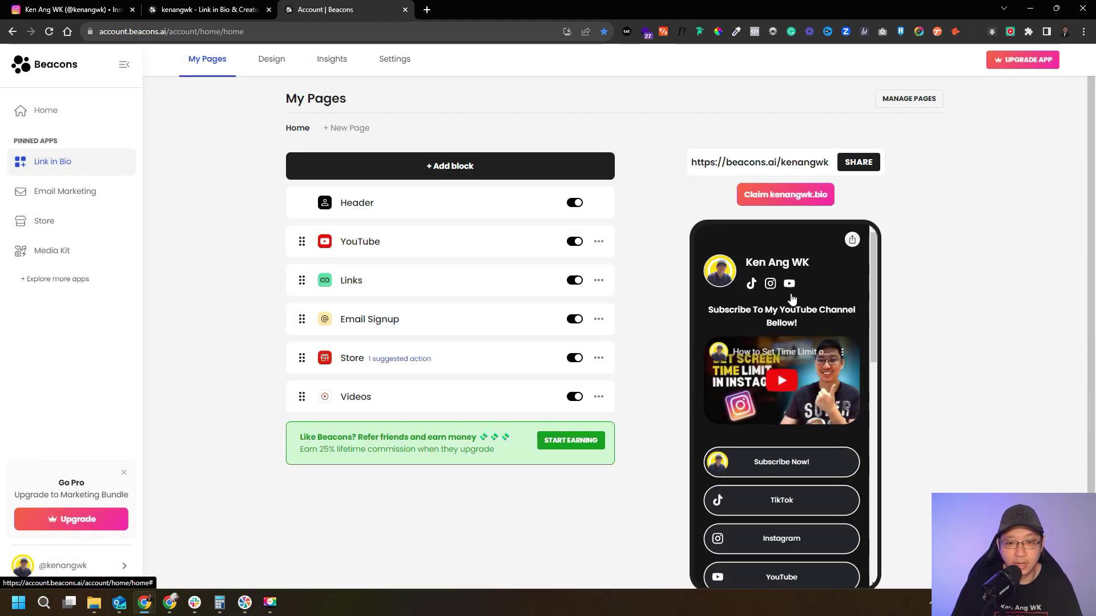
left_click(471, 169)
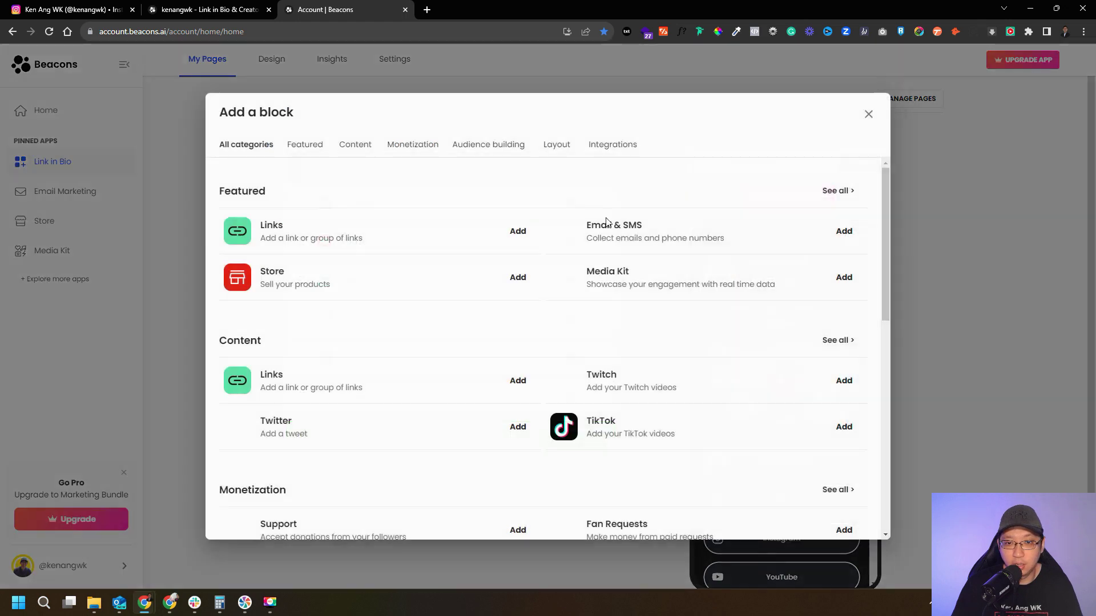
scroll(498, 408, "down", 2)
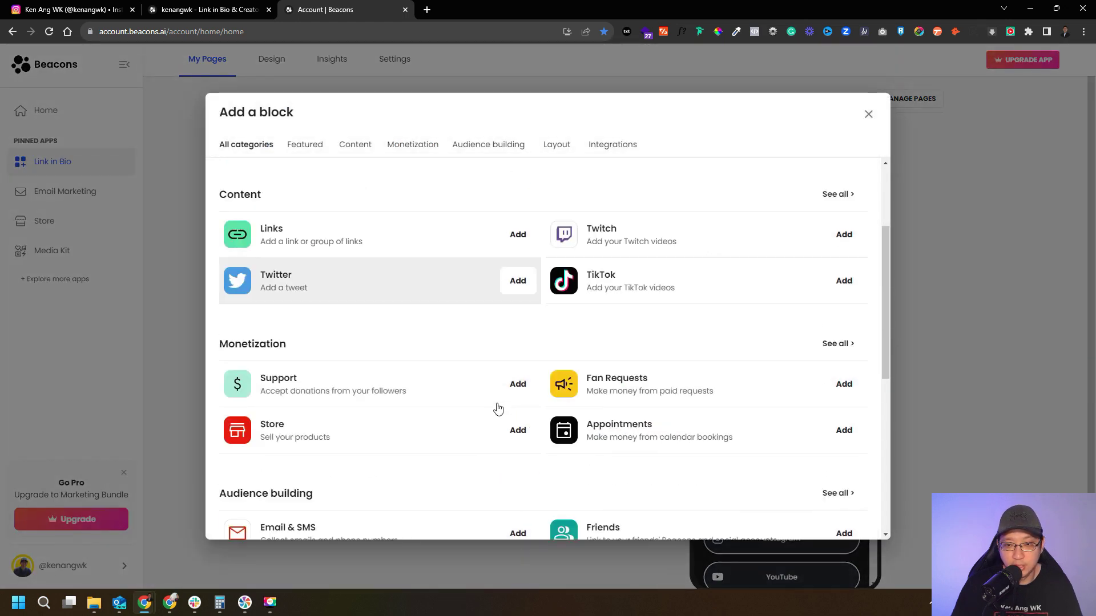
scroll(498, 407, "down", 5)
scroll(573, 384, "up", 7)
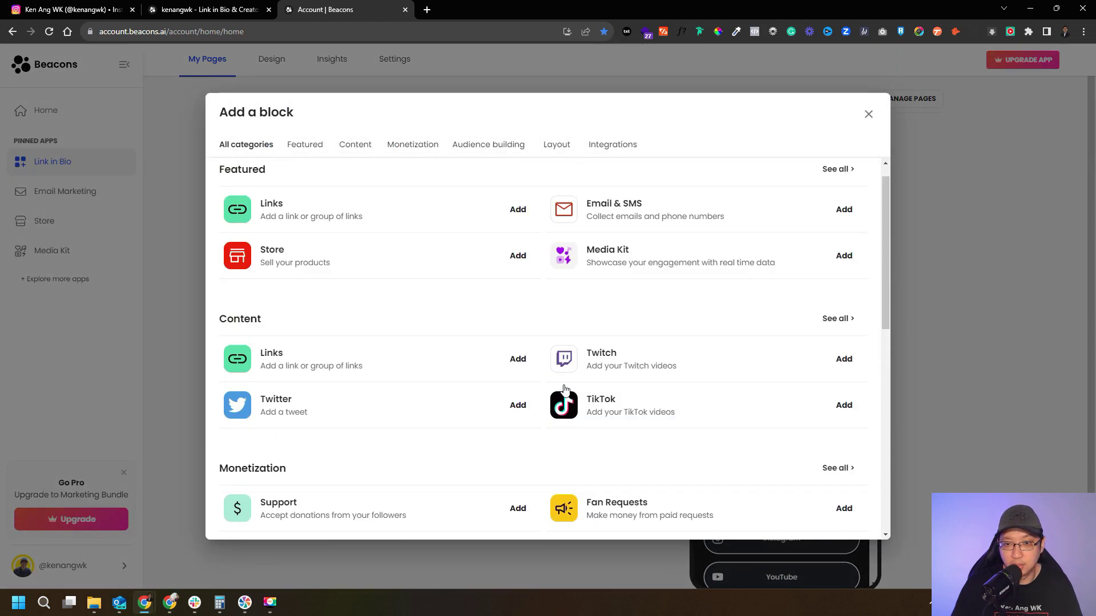
left_click(296, 153)
left_click(341, 149)
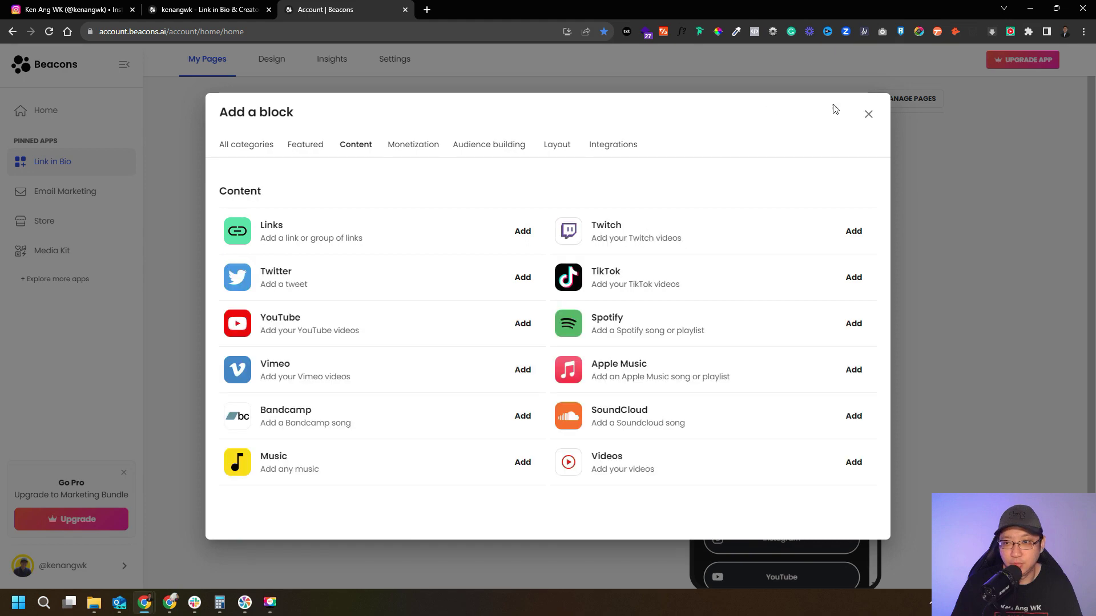
left_click(867, 114)
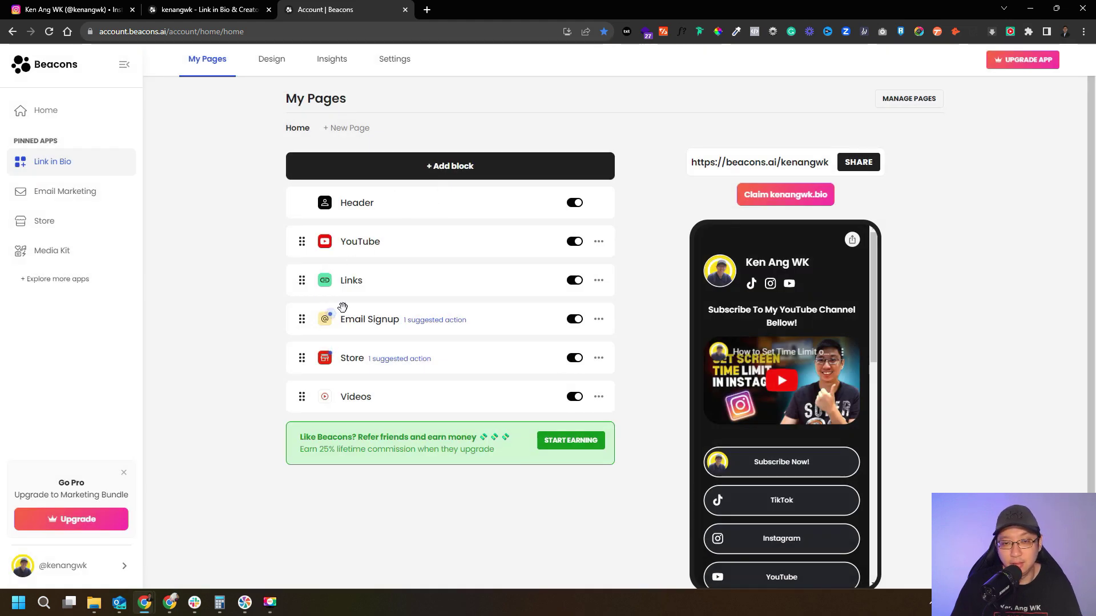
Add a Links block with a new empty link, then delete that block
left_click(416, 164)
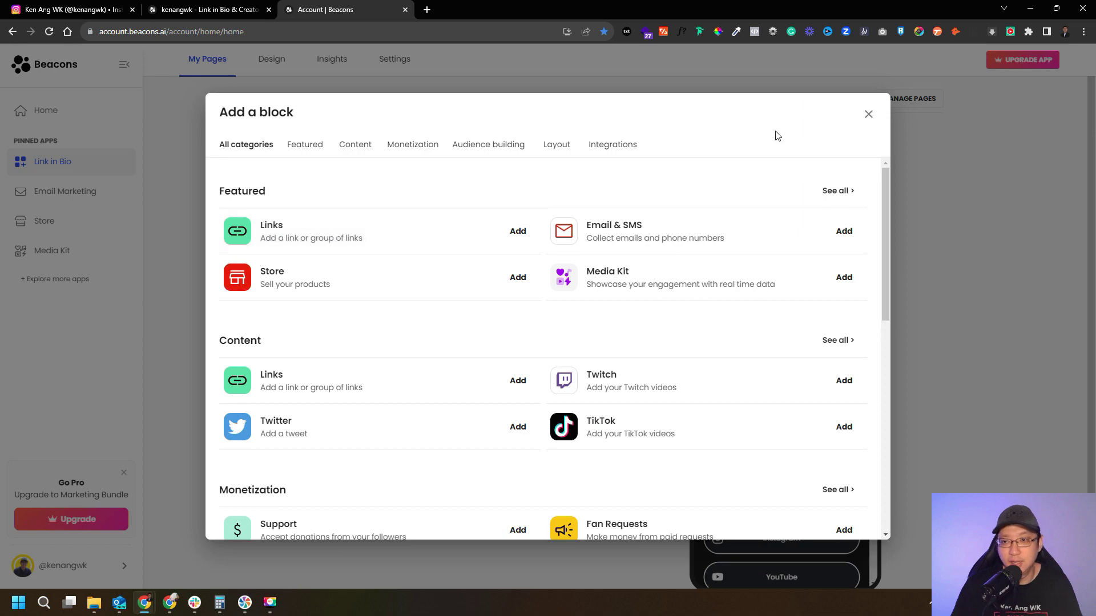
left_click(405, 237)
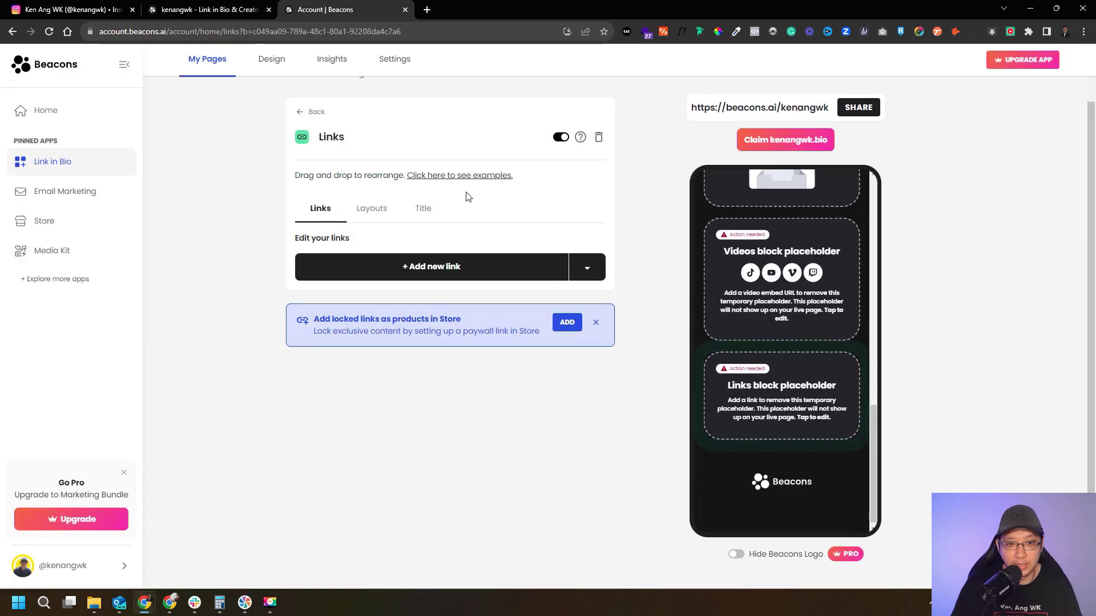
left_click(465, 279)
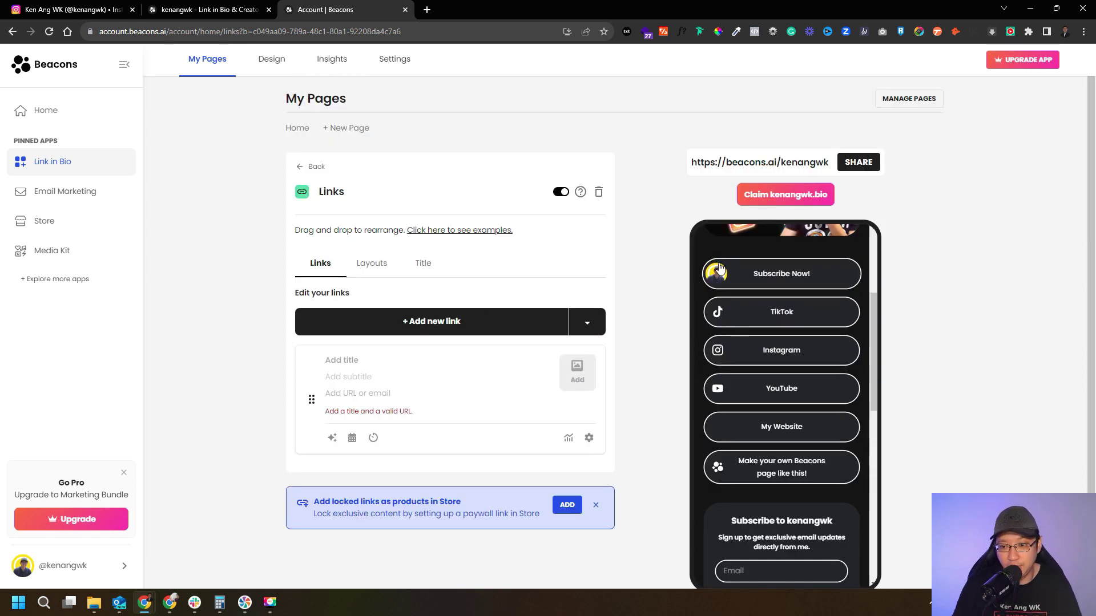
left_click(598, 192)
left_click(600, 350)
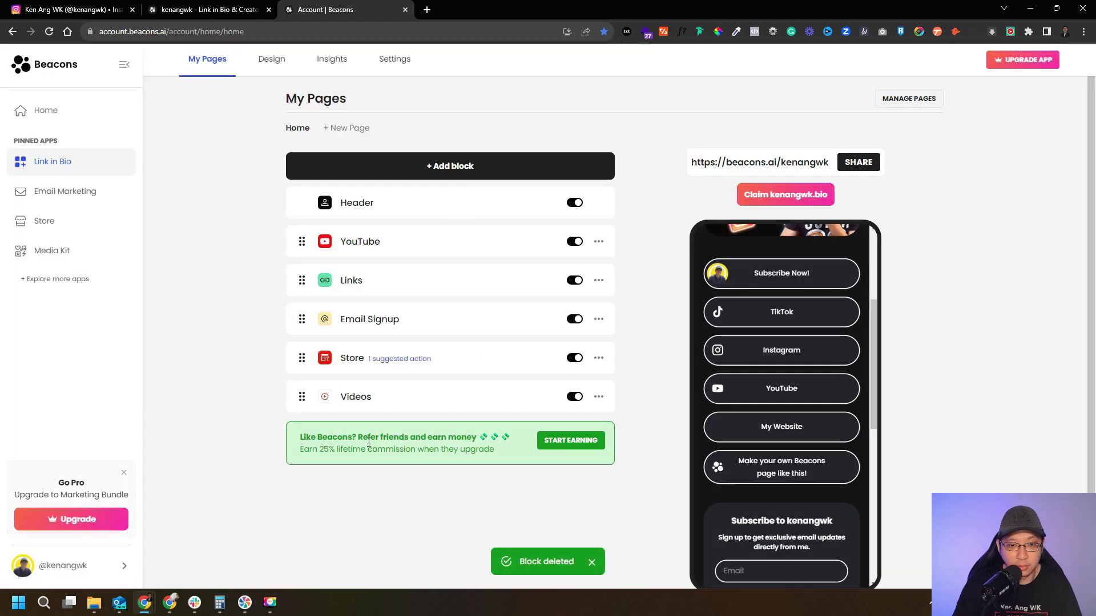
In the Links block, start adding an image to the My Website link
left_click(383, 284)
scroll(411, 303, "down", 3)
scroll(418, 321, "down", 4)
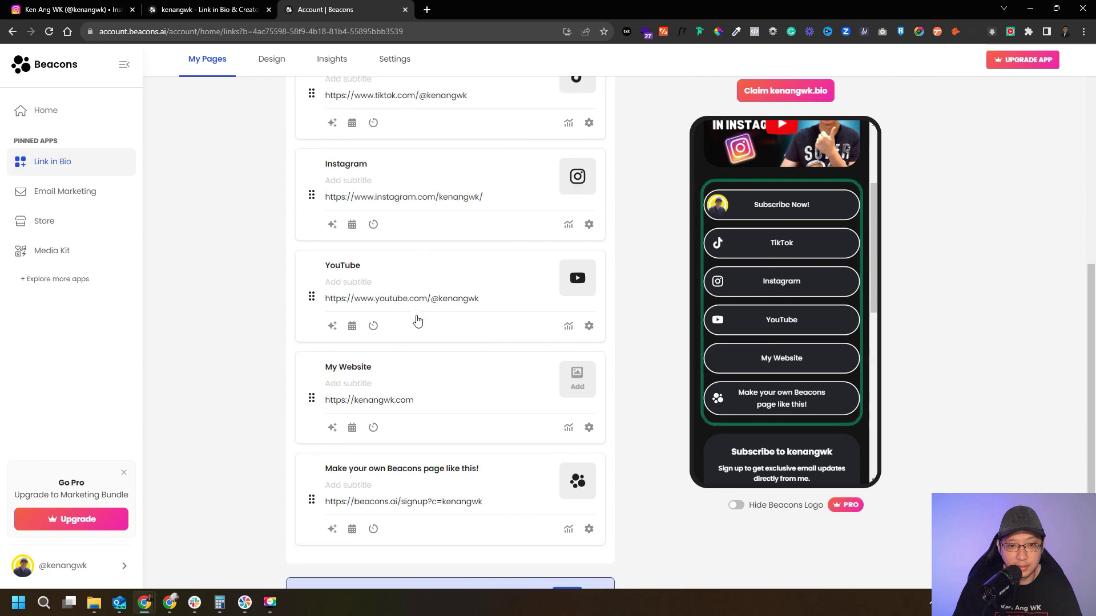
left_click(590, 333)
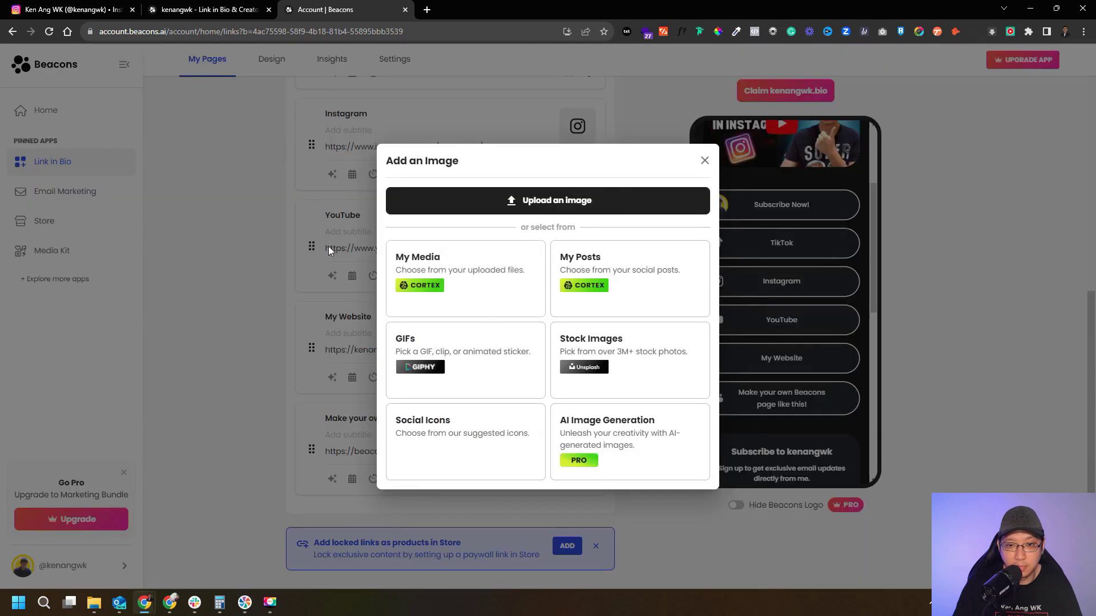
left_click(434, 256)
left_click(447, 260)
Upload profile-pic as the My Website thumbnail and accept the crop
left_click(525, 201)
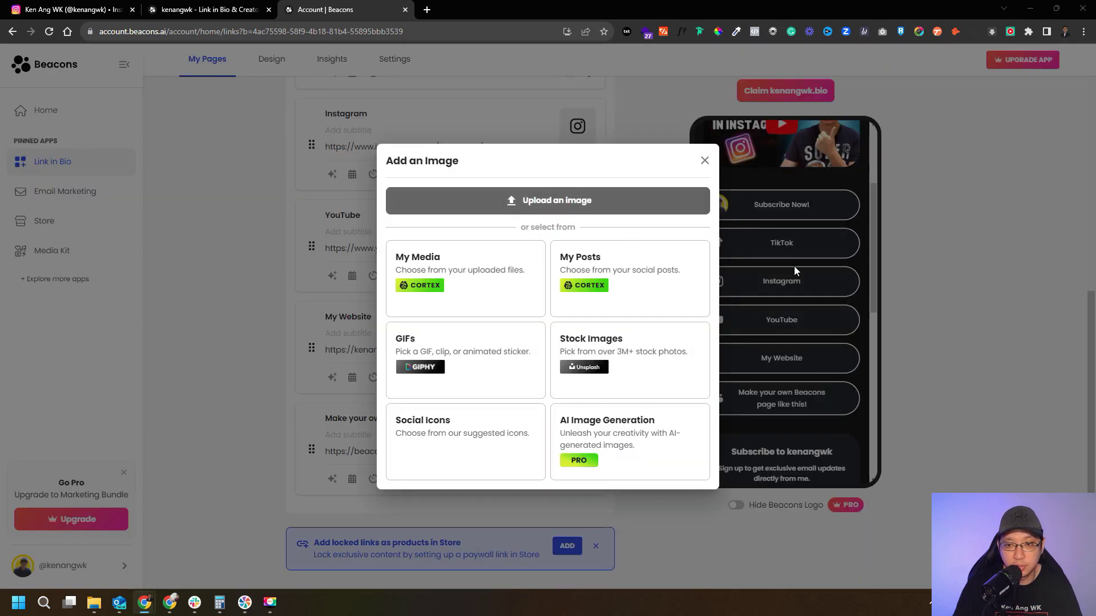
left_click(252, 310)
double_click(252, 313)
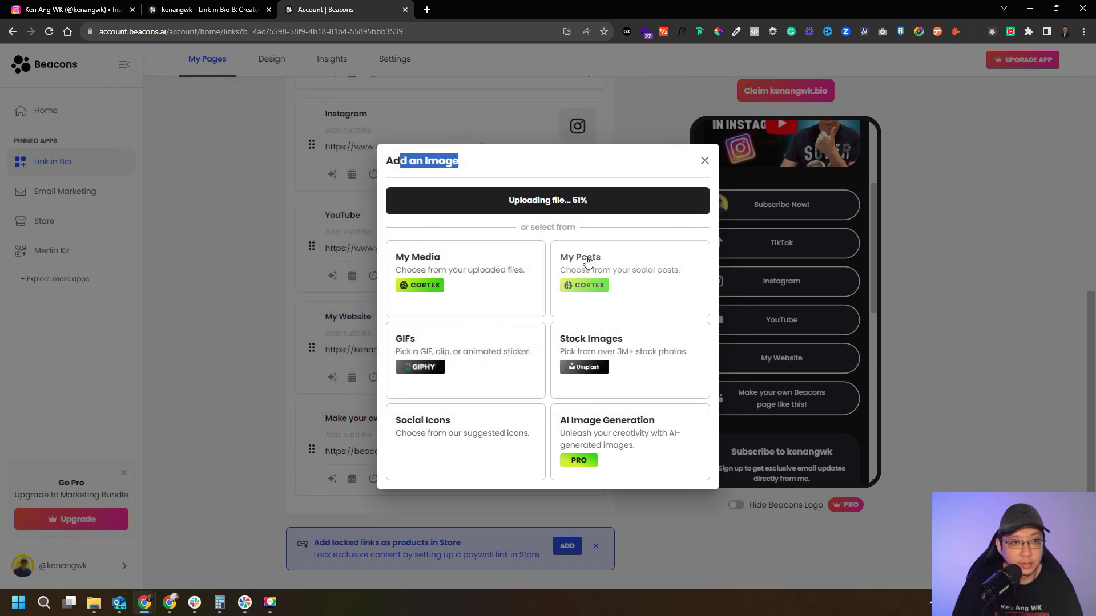
left_click(642, 506)
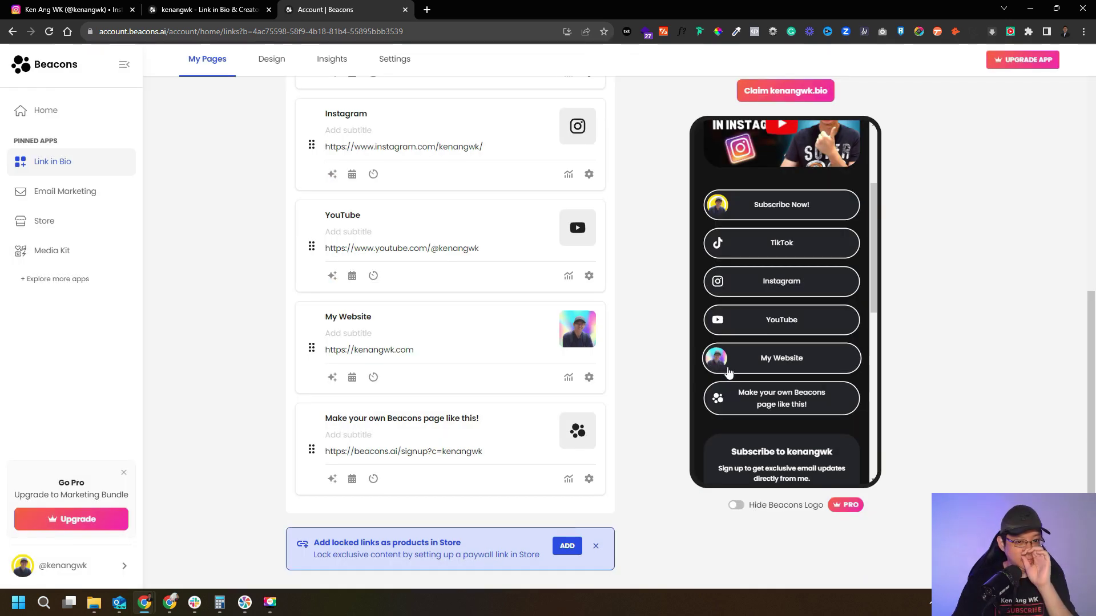
scroll(592, 323, "up", 5)
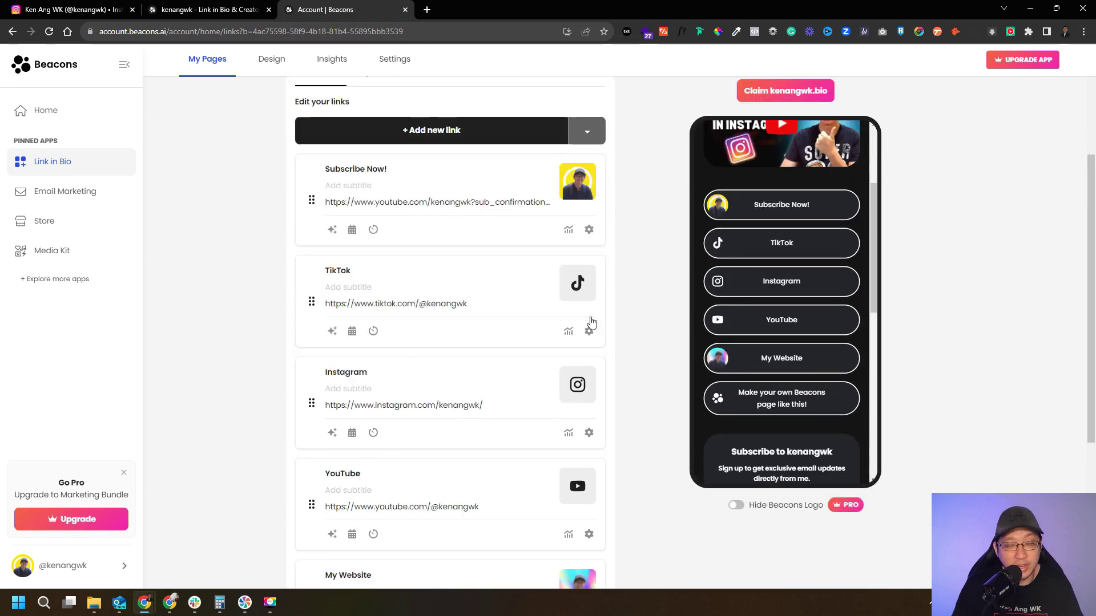
scroll(591, 323, "down", 5)
scroll(641, 326, "up", 8)
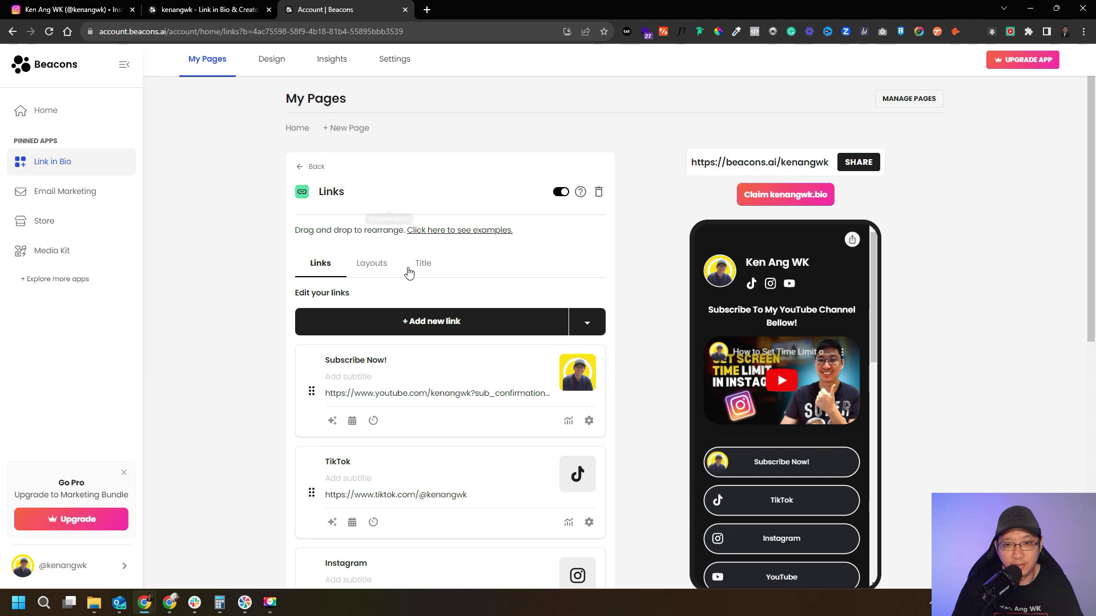
Return to the block list and review the preview's thumbnail link, email signup and store block
left_click(316, 166)
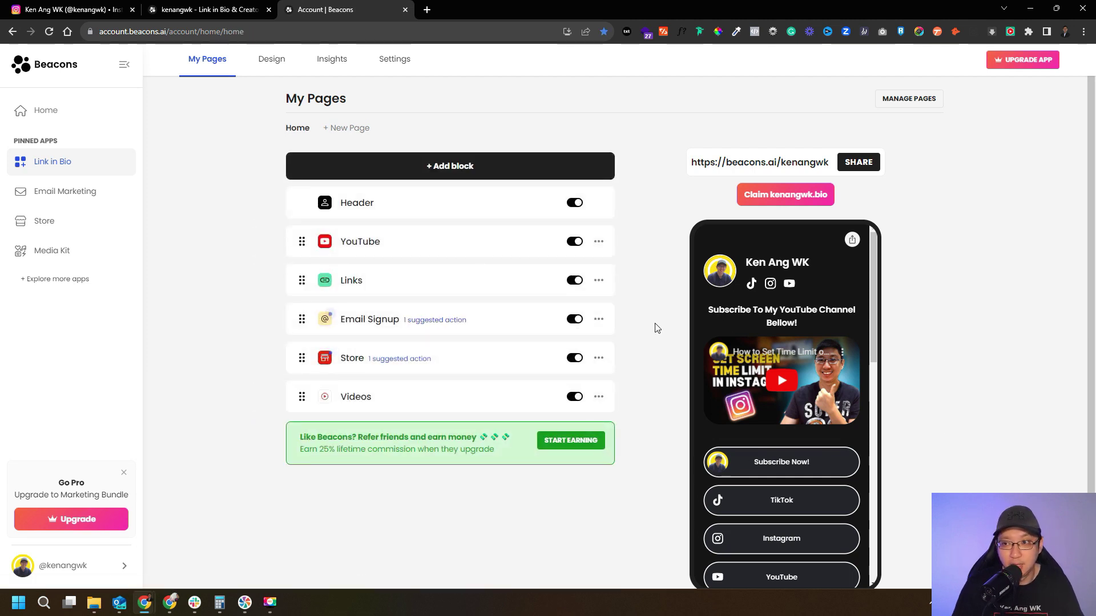
scroll(761, 369, "down", 1)
scroll(762, 368, "down", 4)
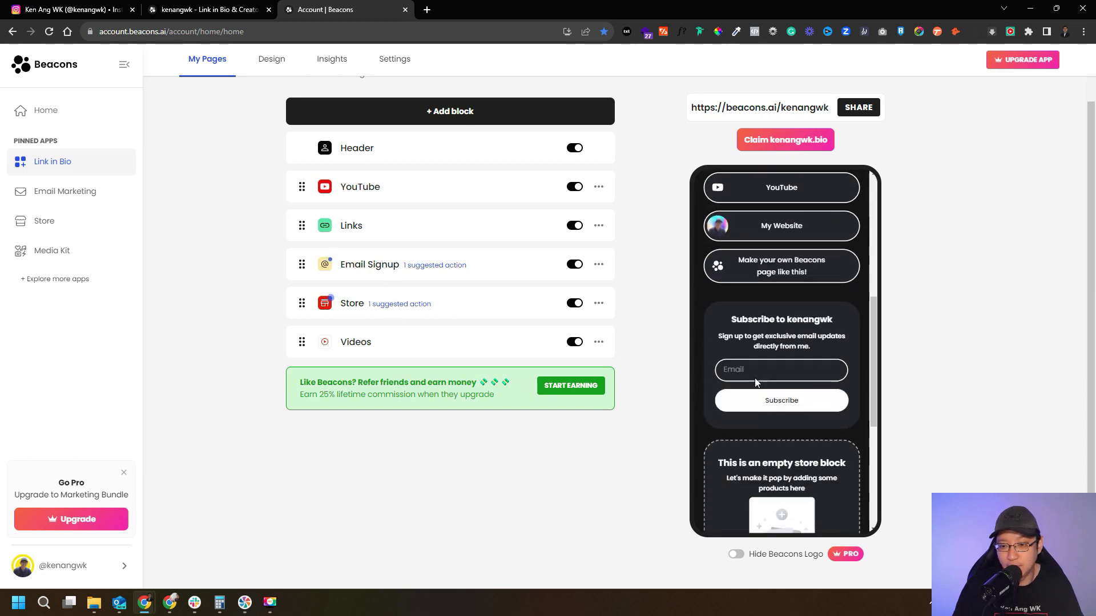
scroll(597, 348, "up", 1)
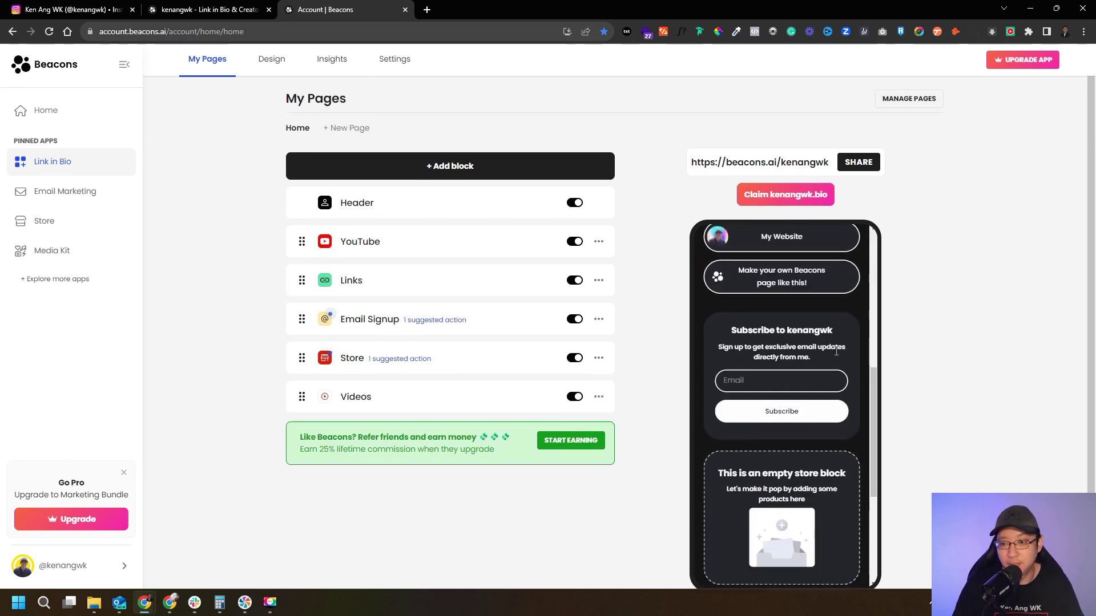
scroll(799, 354, "up", 5)
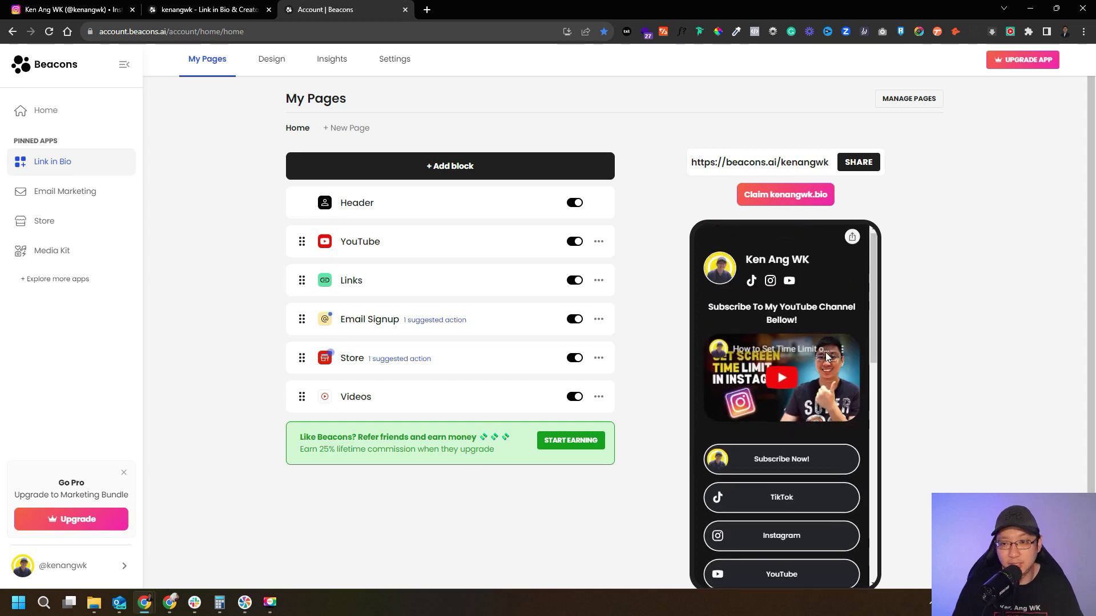
scroll(826, 352, "down", 2)
scroll(826, 352, "up", 2)
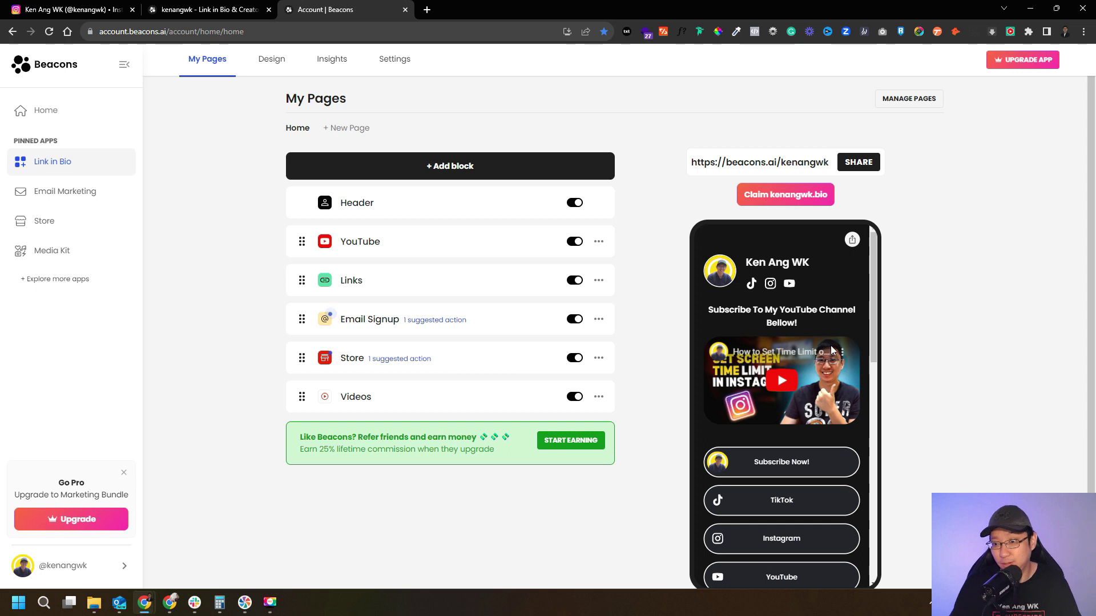
scroll(825, 352, "down", 2)
scroll(825, 352, "up", 2)
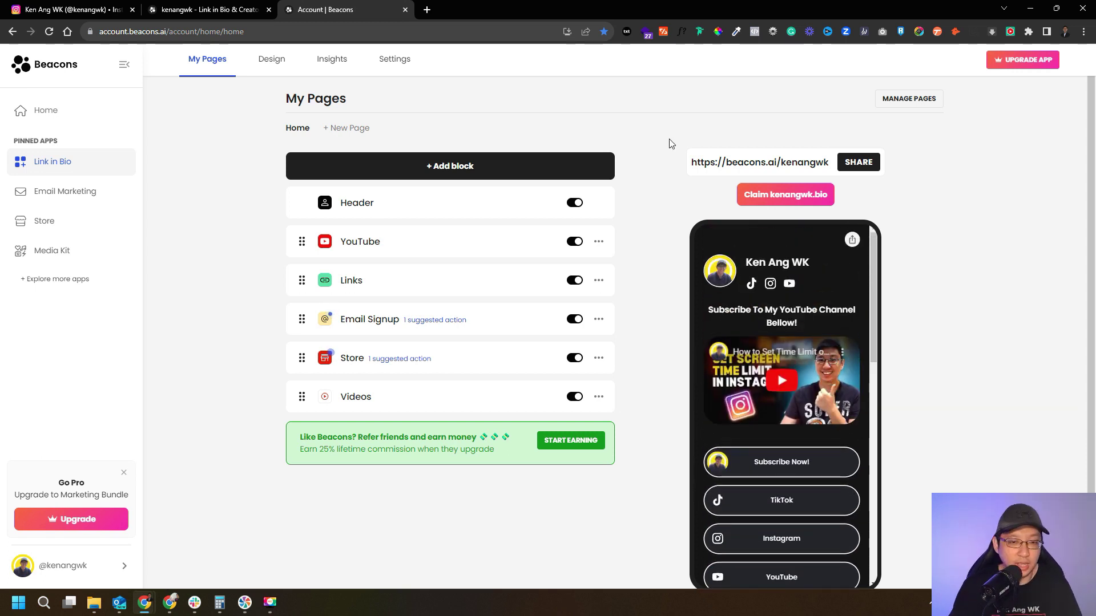